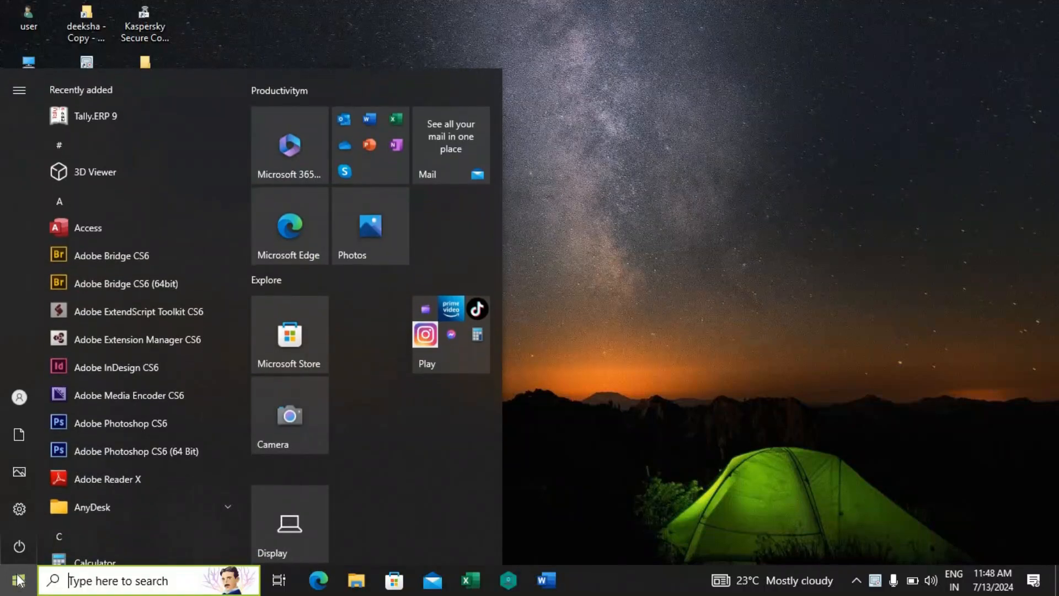
# Step: Launch Tally.ERP 9, start it in Educational Mode with the Silver Edition (Single User), and maximize the window
pyautogui.click(103, 119)
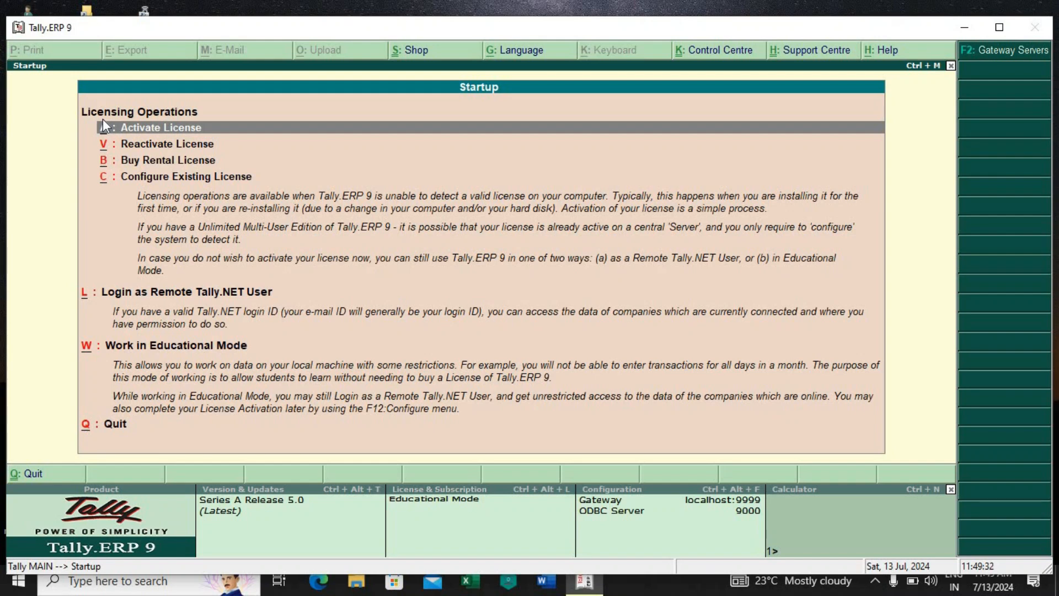
pyautogui.press('Down')
pyautogui.press('Down')
pyautogui.press('Down')
pyautogui.press('Down')
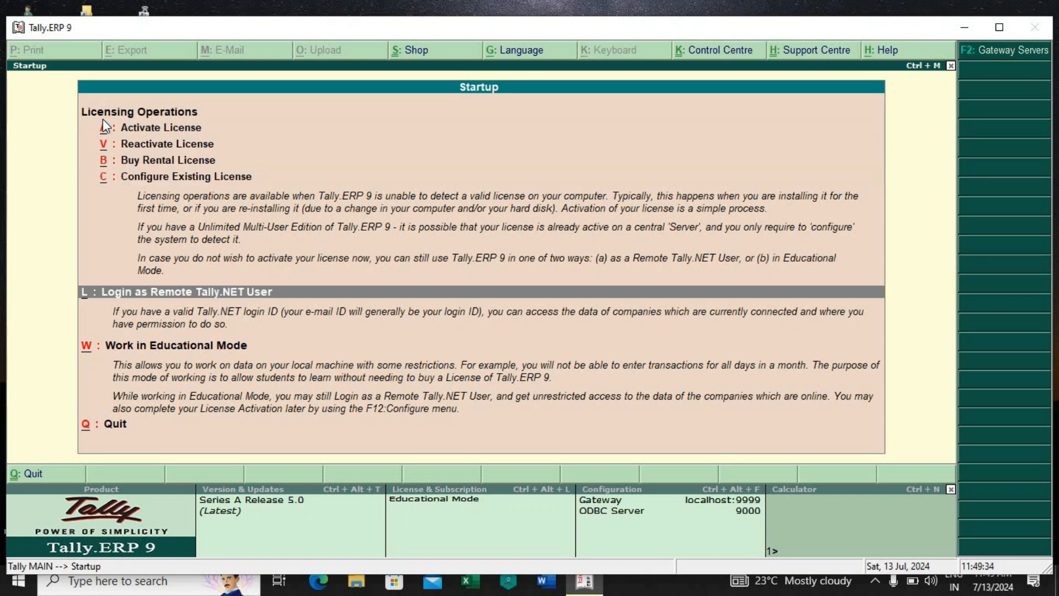
pyautogui.press('Down')
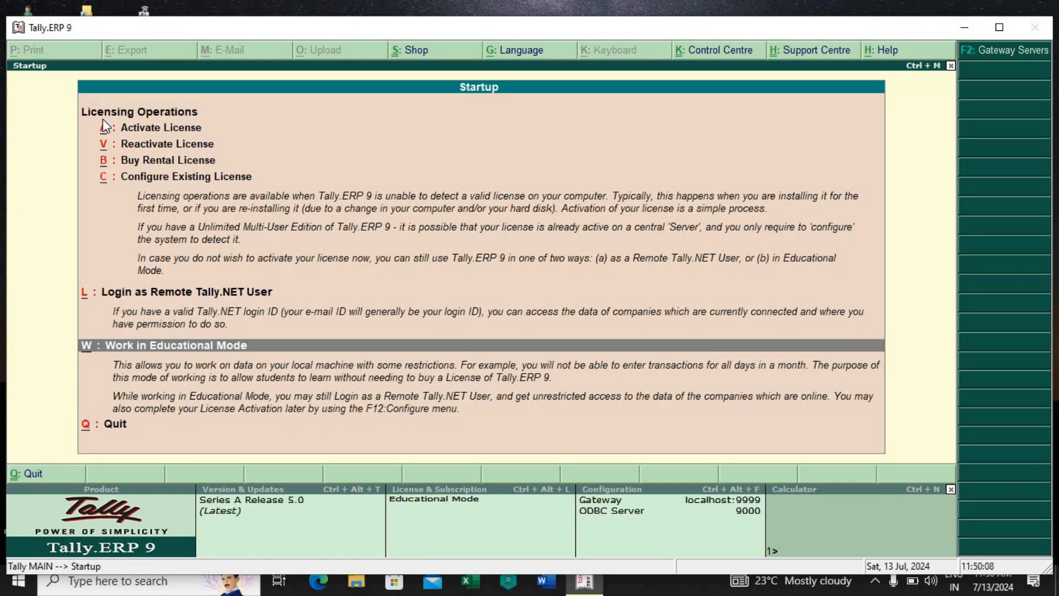
pyautogui.press('Return')
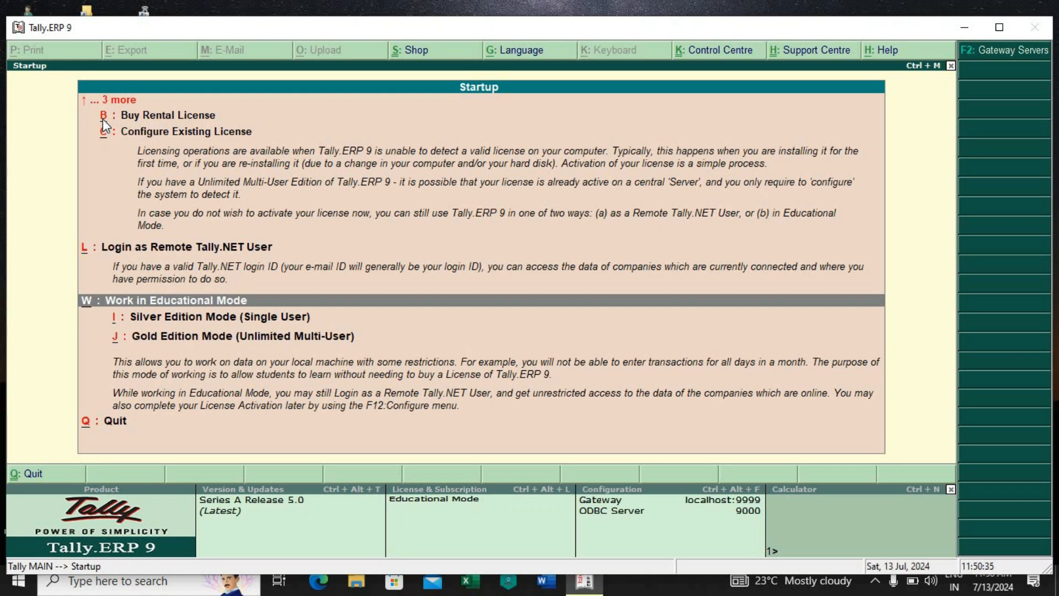
pyautogui.press('Down')
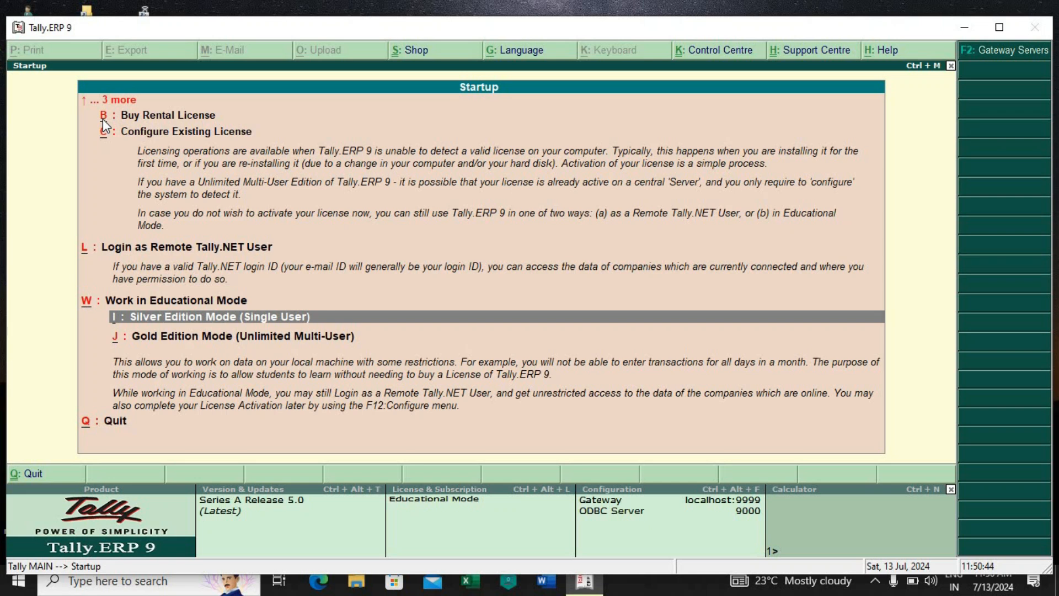
pyautogui.press('Return')
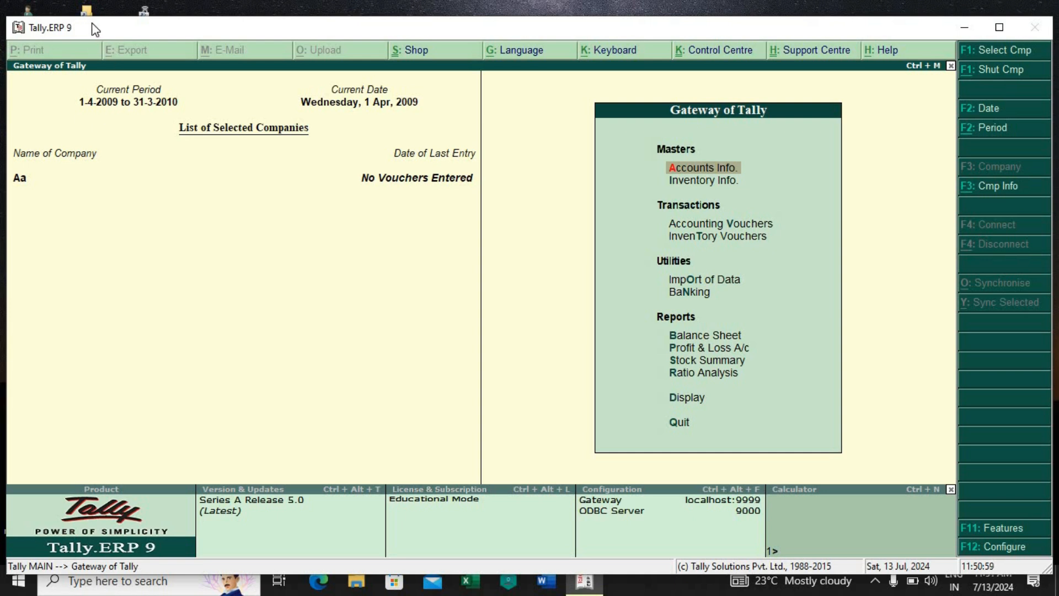
pyautogui.click(999, 29)
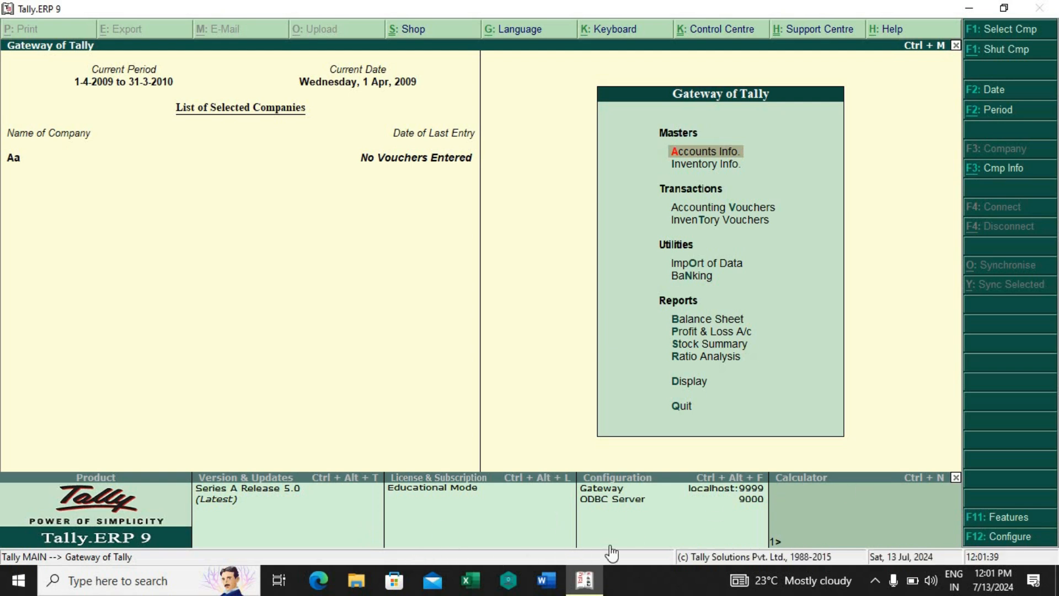
# Step: Open the form for creating a new company, keeping the default data directory
pyautogui.click(1002, 179)
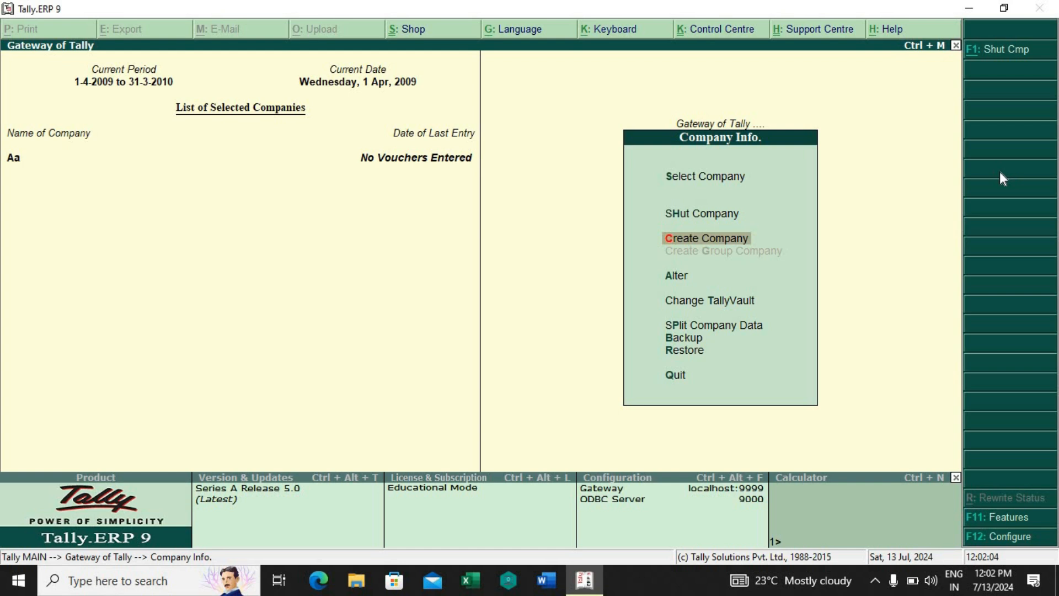
pyautogui.press('Return')
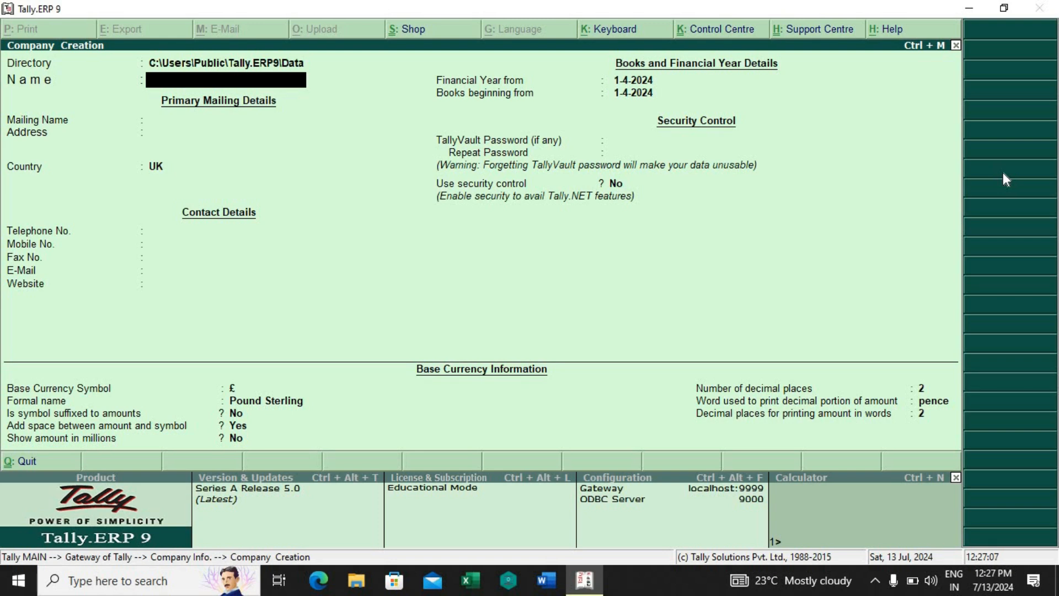
pyautogui.press('BackSpace')
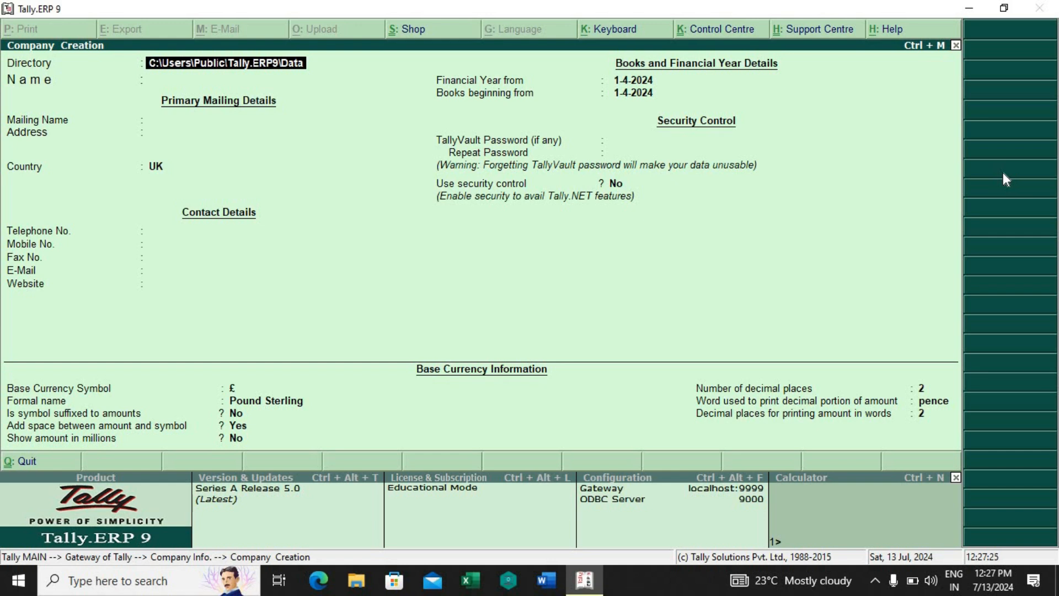
pyautogui.press('Return')
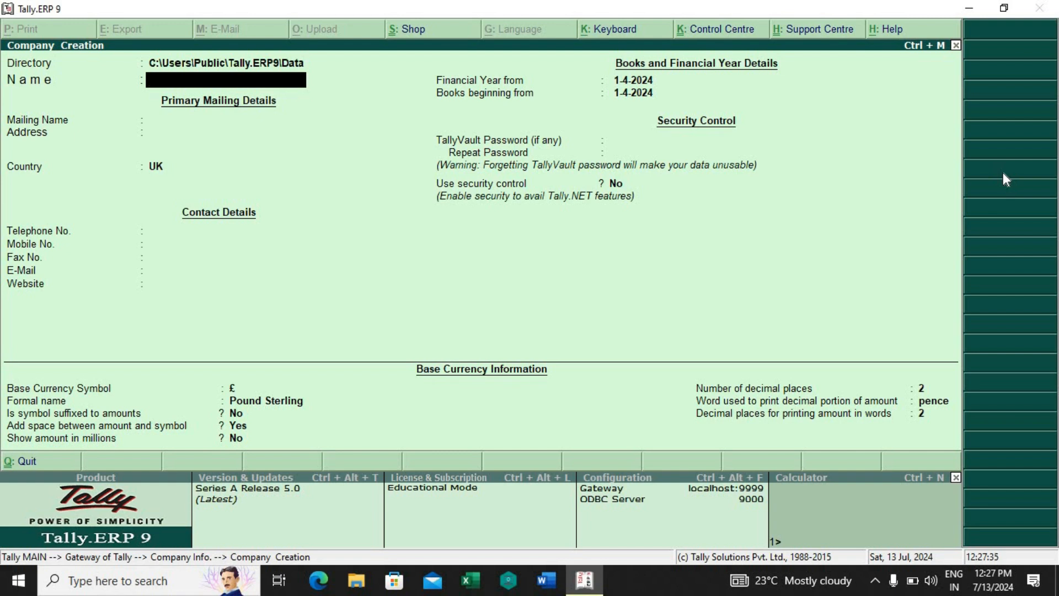
# Step: Name the new company Shalvin Pvt Ltd and keep the same text as its mailing name
pyautogui.write('Shalvin Pvt Ltd')
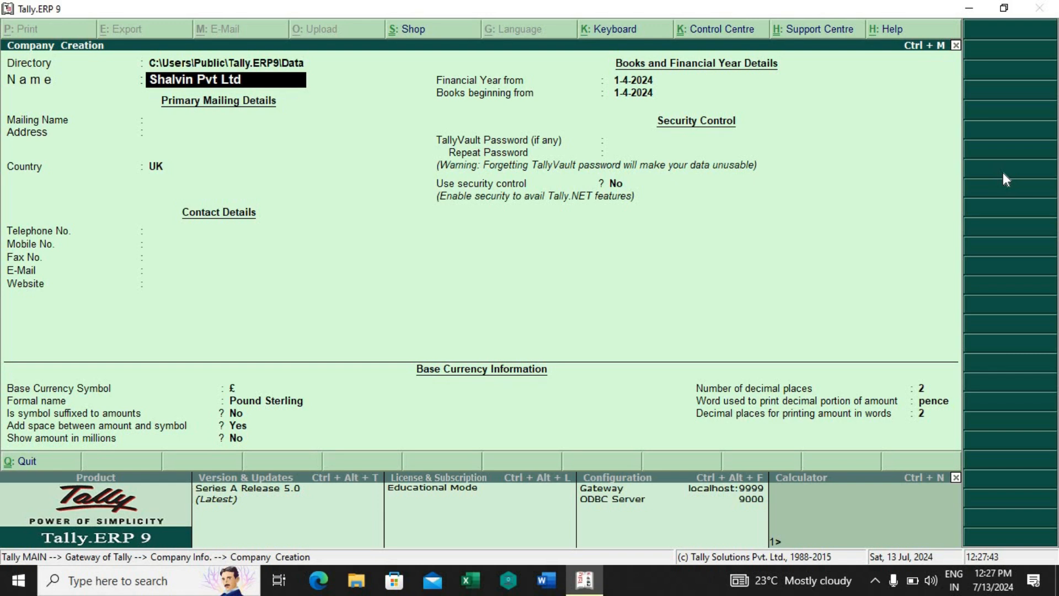
pyautogui.press('Return')
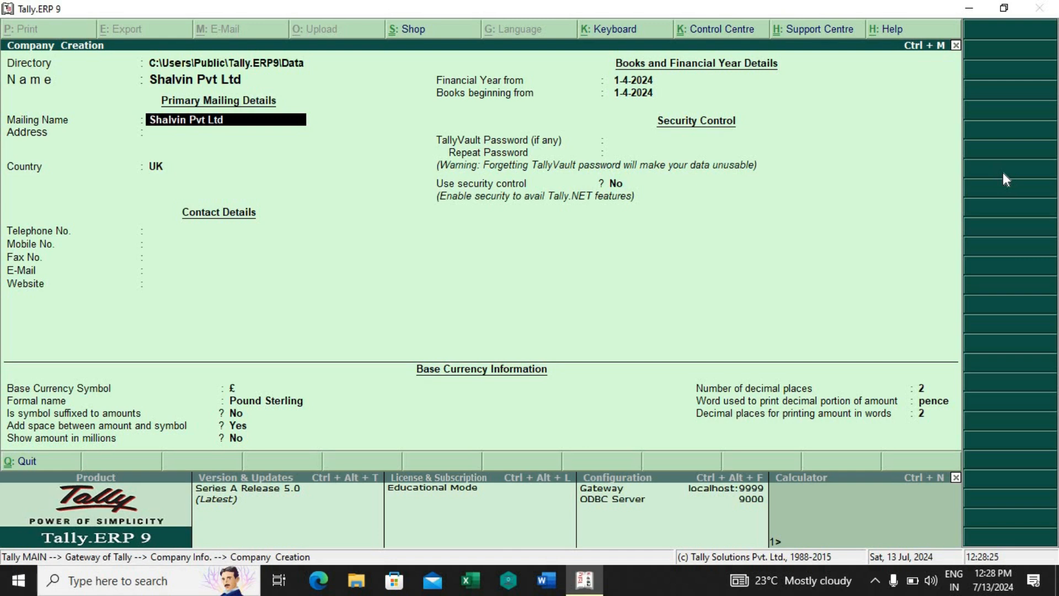
pyautogui.press('Return')
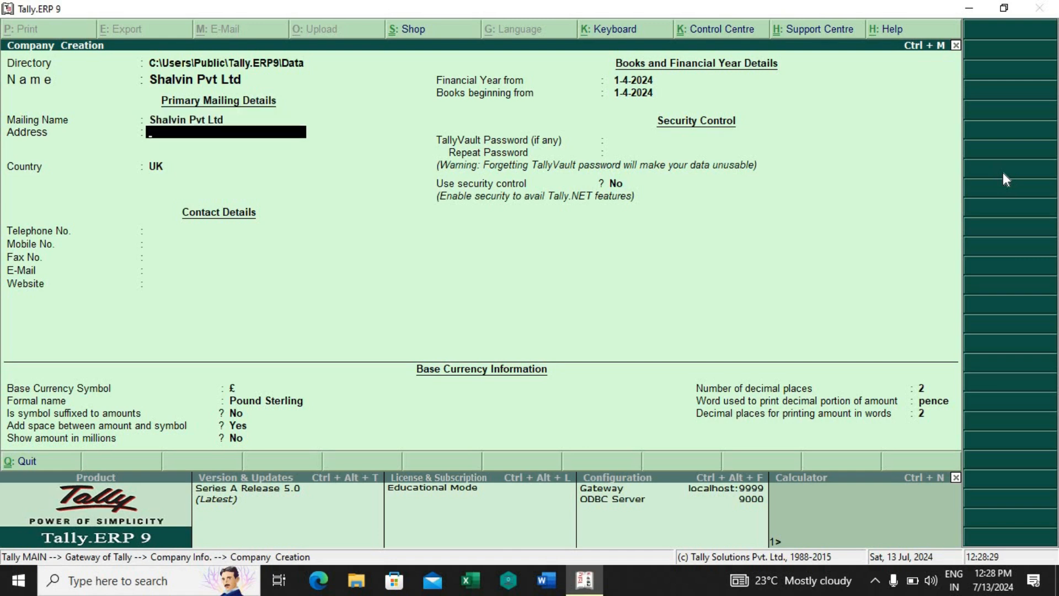
# Step: Enter the company's postal address on three lines of the address field
pyautogui.press('Return')
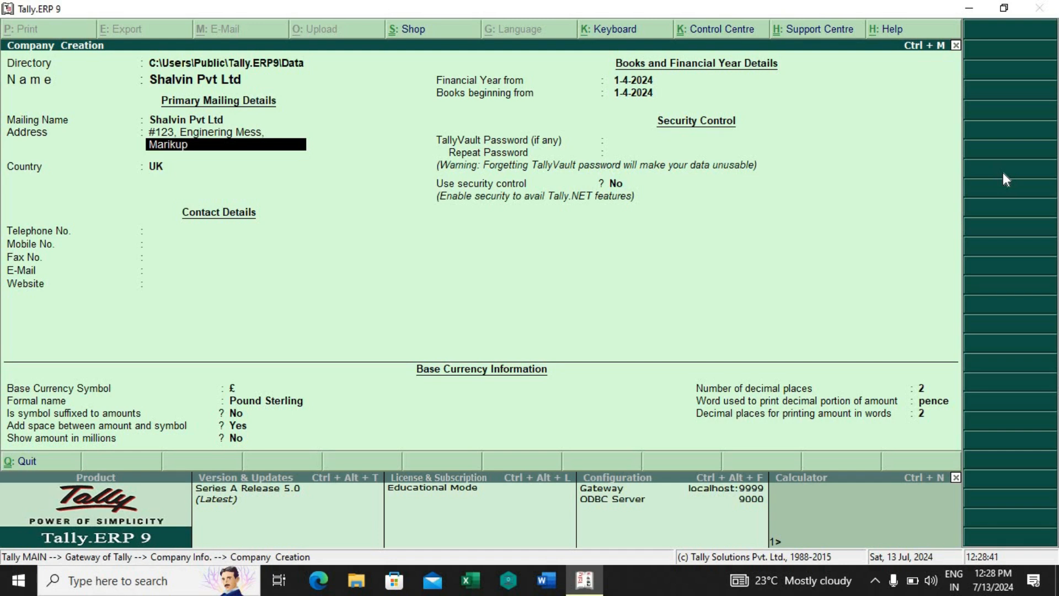
pyautogui.press('Return')
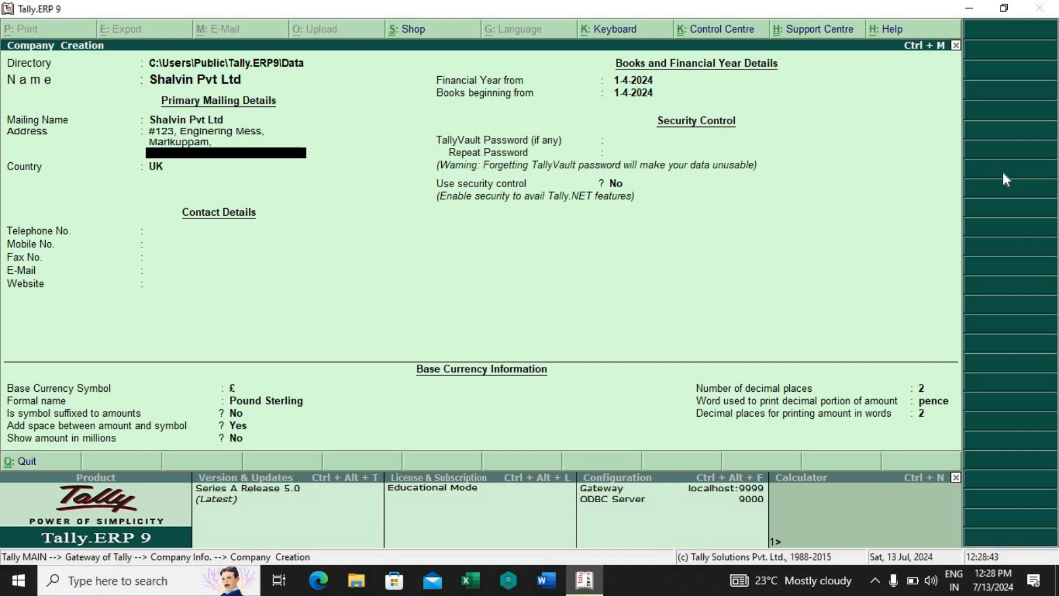
pyautogui.press('Return')
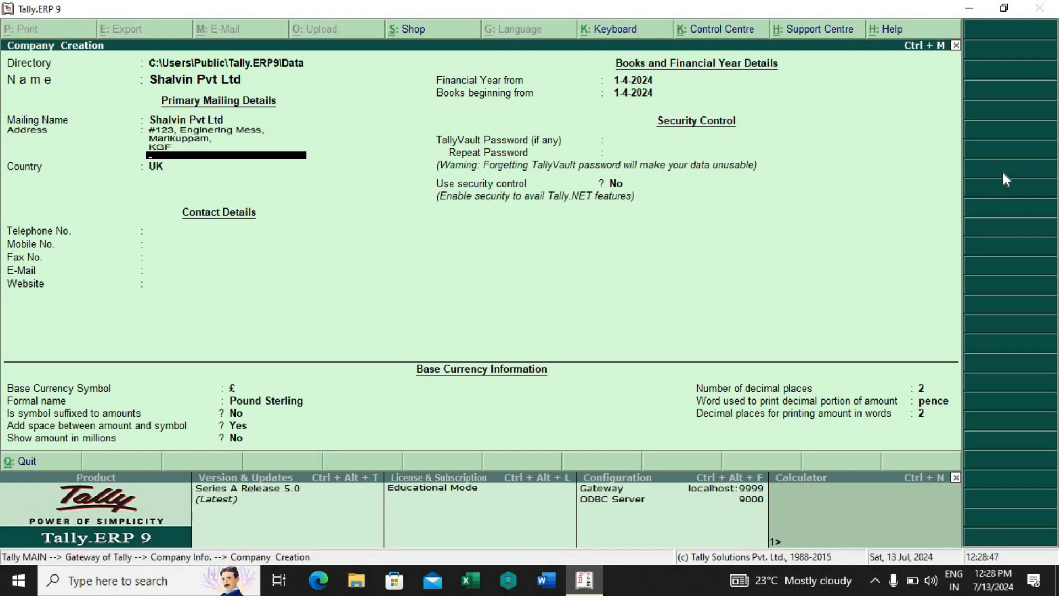
pyautogui.press('Return')
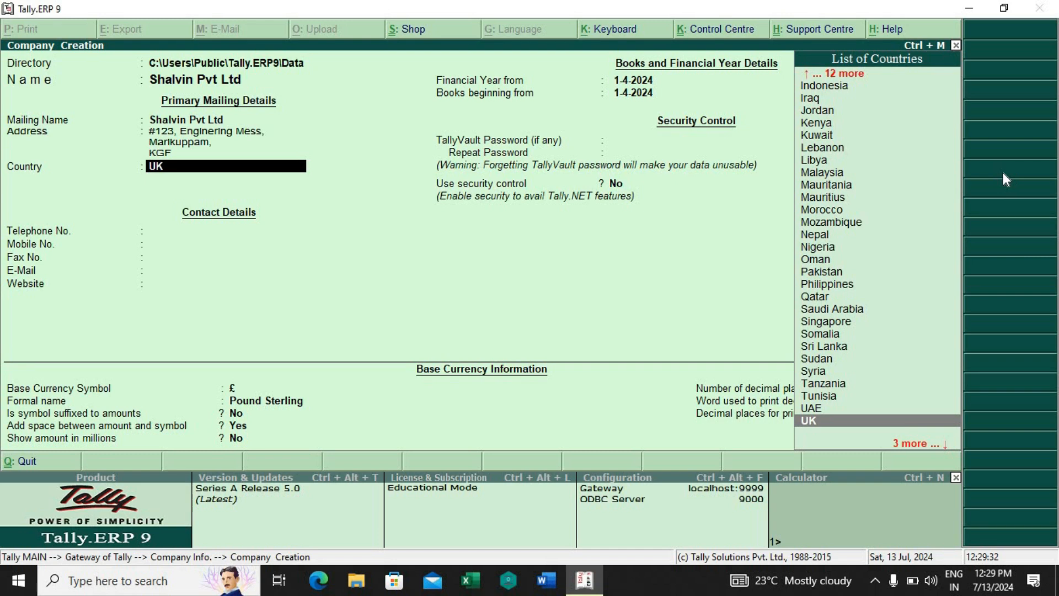
# Step: Set the company's country to India and its state to Karnataka
pyautogui.write('I')
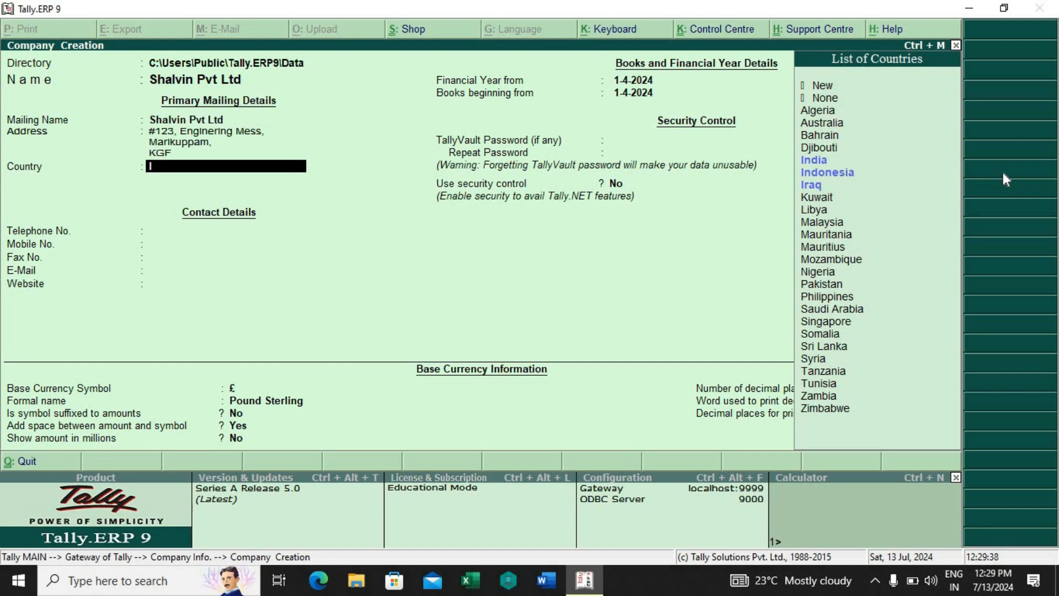
pyautogui.press('Down')
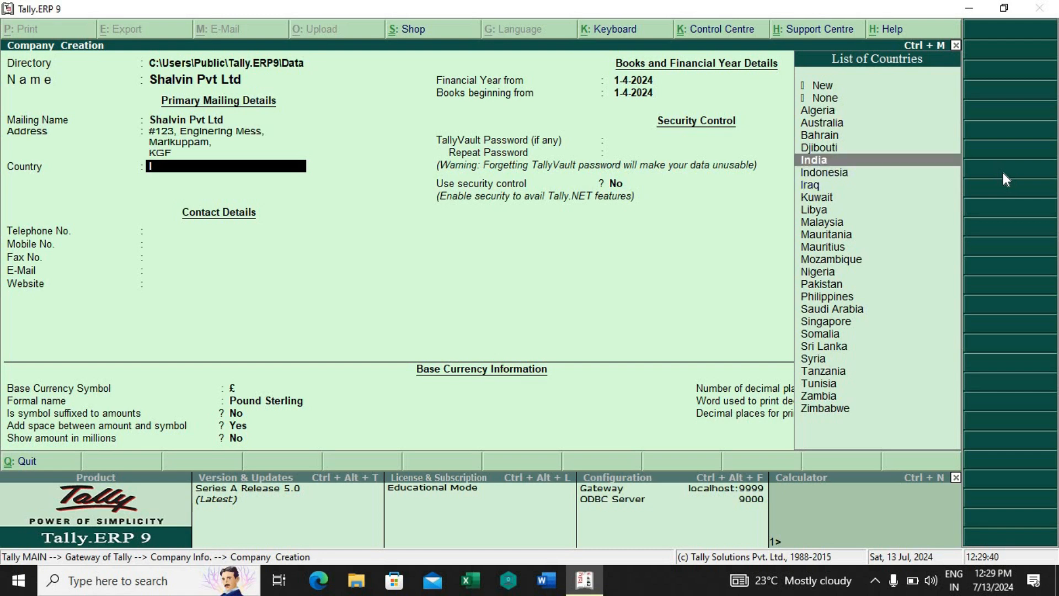
pyautogui.press('Return')
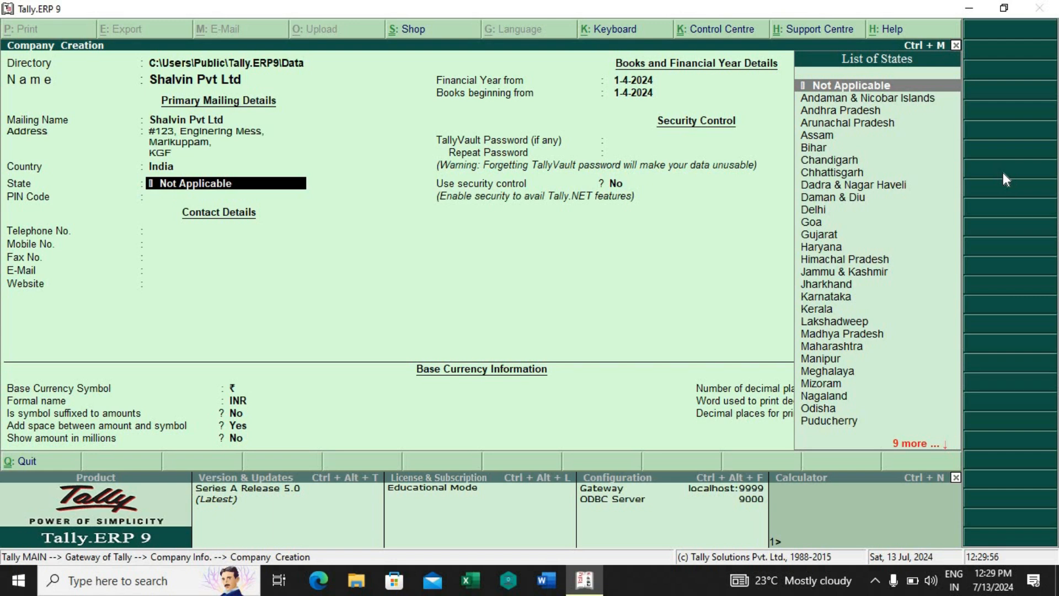
pyautogui.write('K')
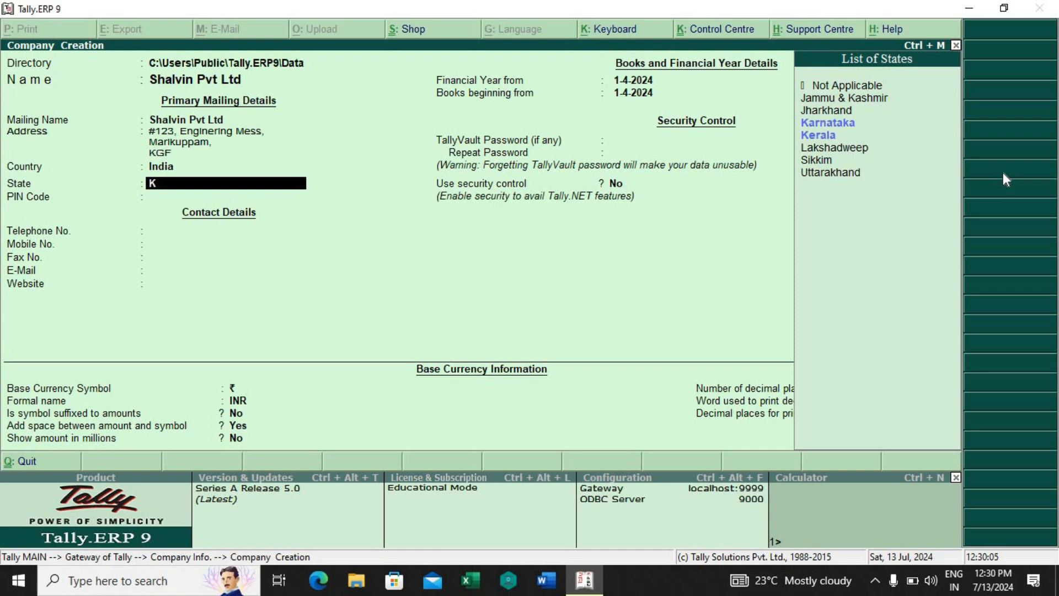
pyautogui.press('Down')
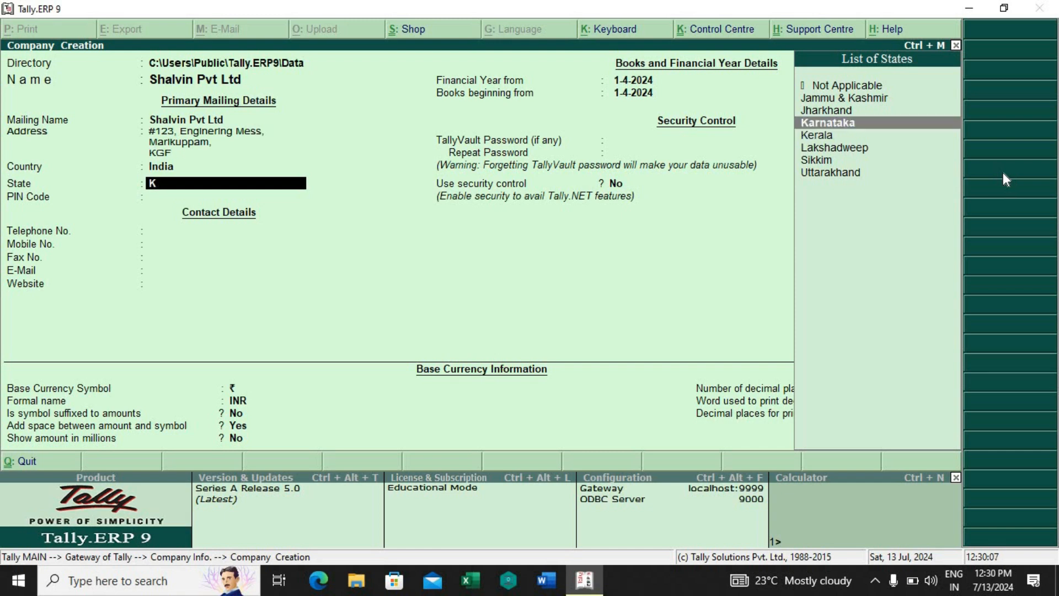
pyautogui.press('Return')
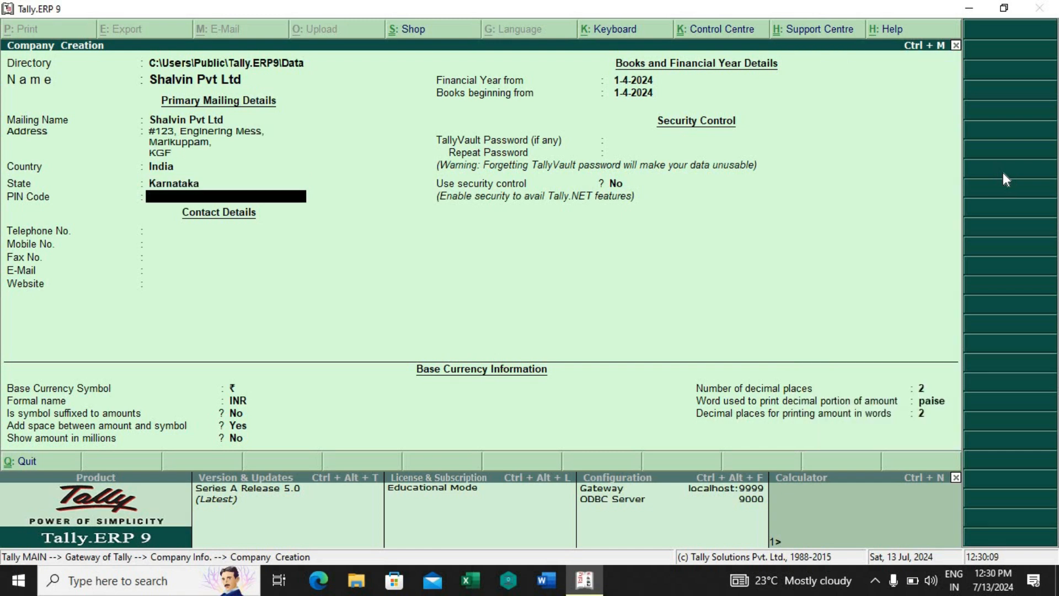
# Step: Enter the postal PIN code for the company's address
pyautogui.write('563119')
pyautogui.press('Return')
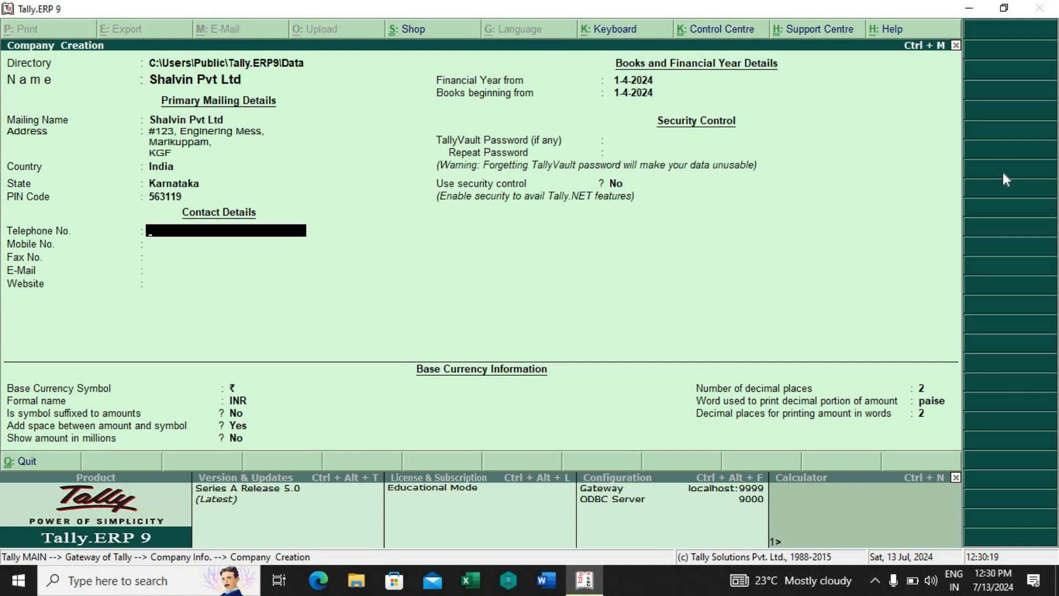
# Step: Fill in the company's telephone number and mobile number in the contact details
pyautogui.press('Return')
pyautogui.write('9876')
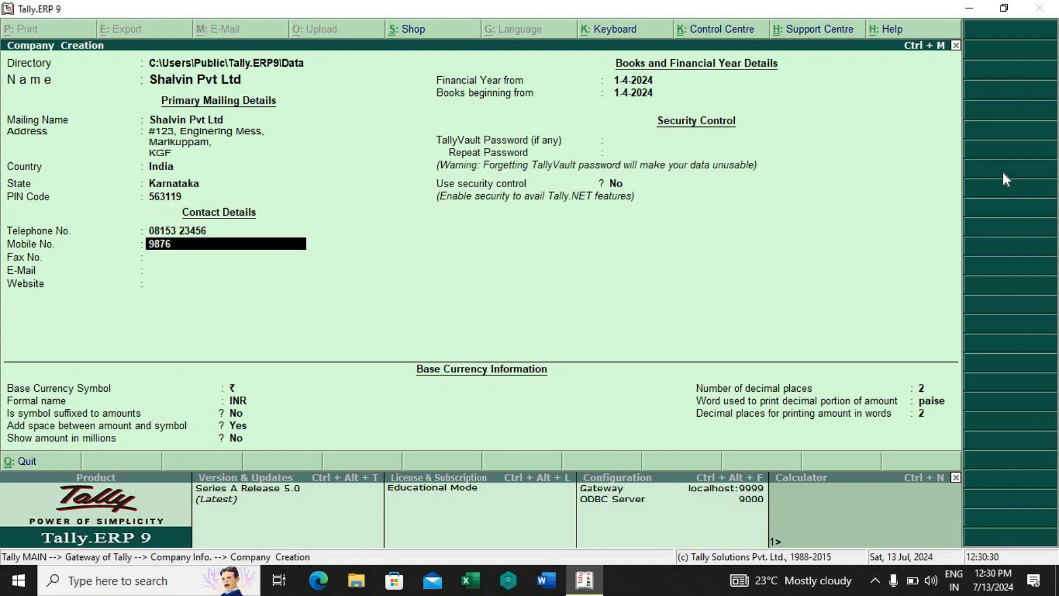
pyautogui.write('543210')
pyautogui.press('Return')
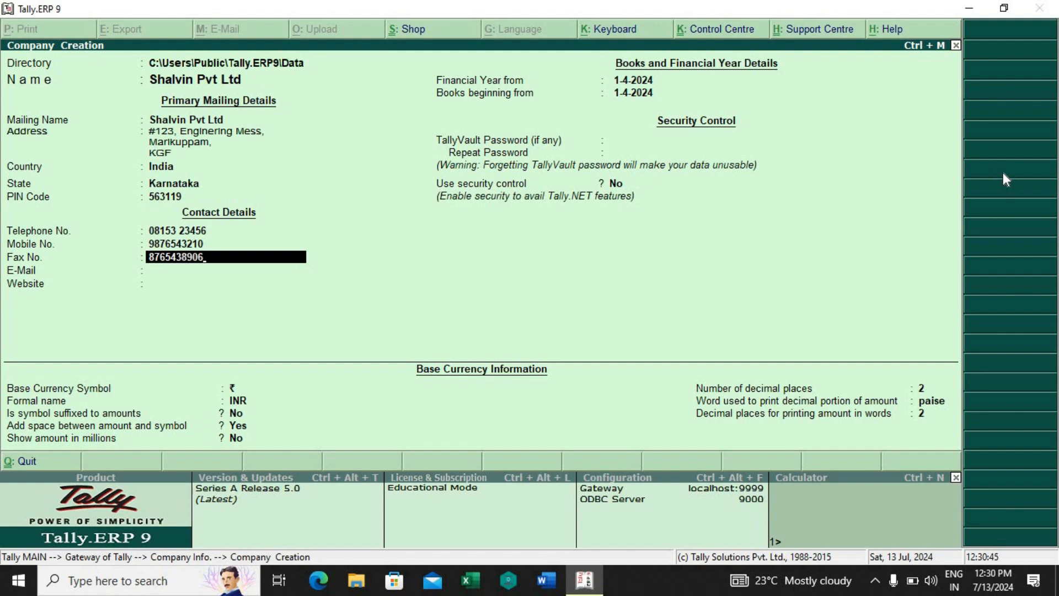
# Step: Fill in the company's fax number and e-mail address in the contact details
pyautogui.press('Return')
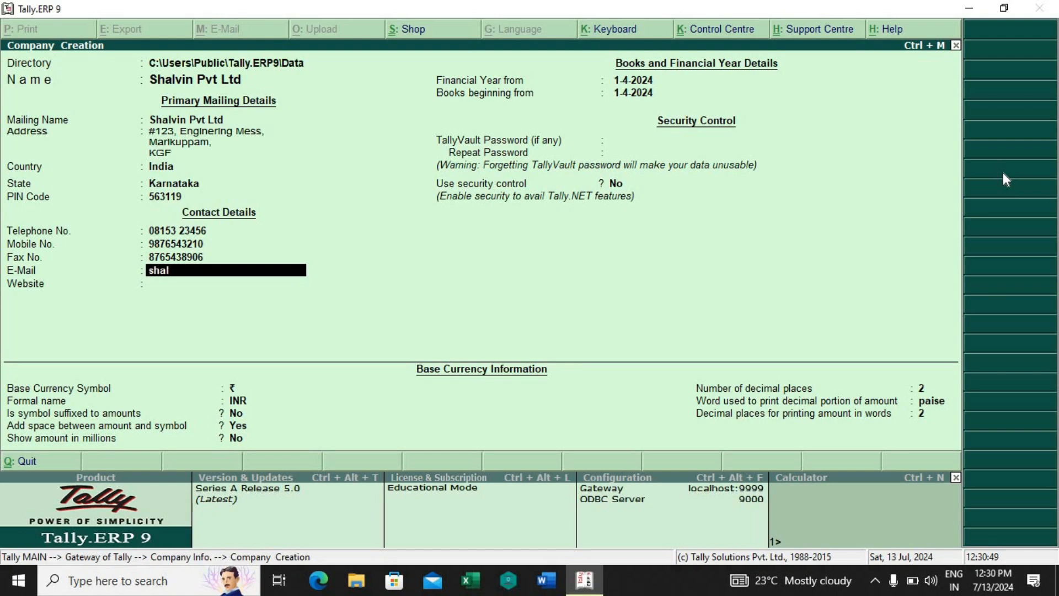
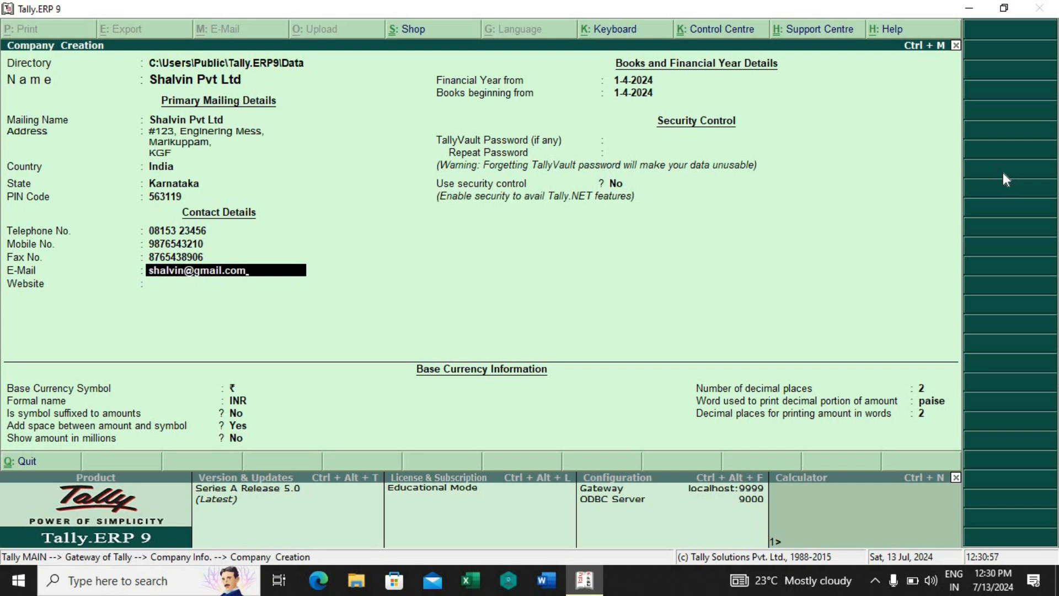
pyautogui.press('Return')
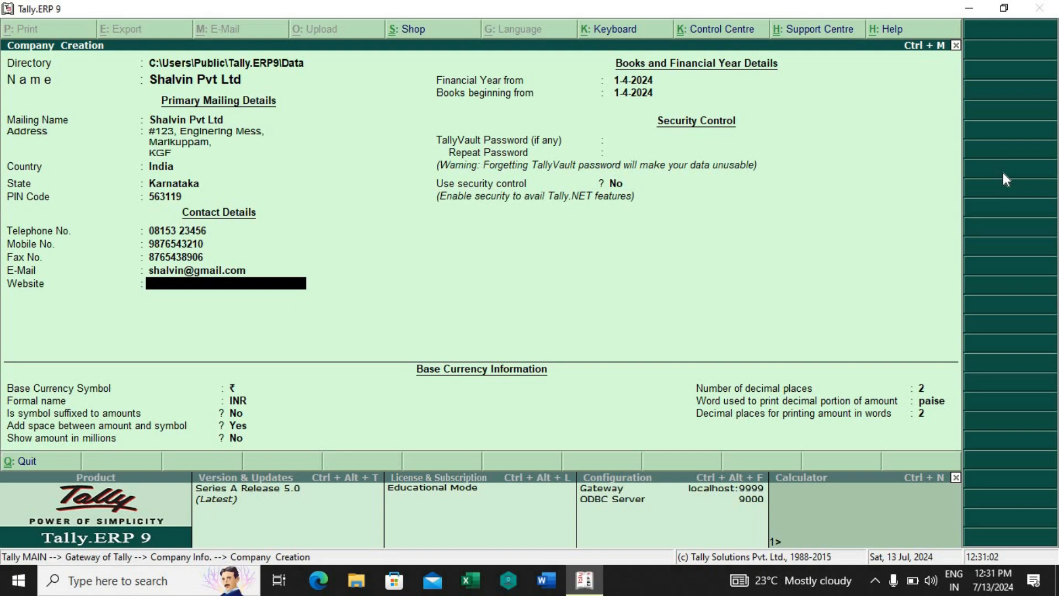
pyautogui.write('www.shalvinpvt')
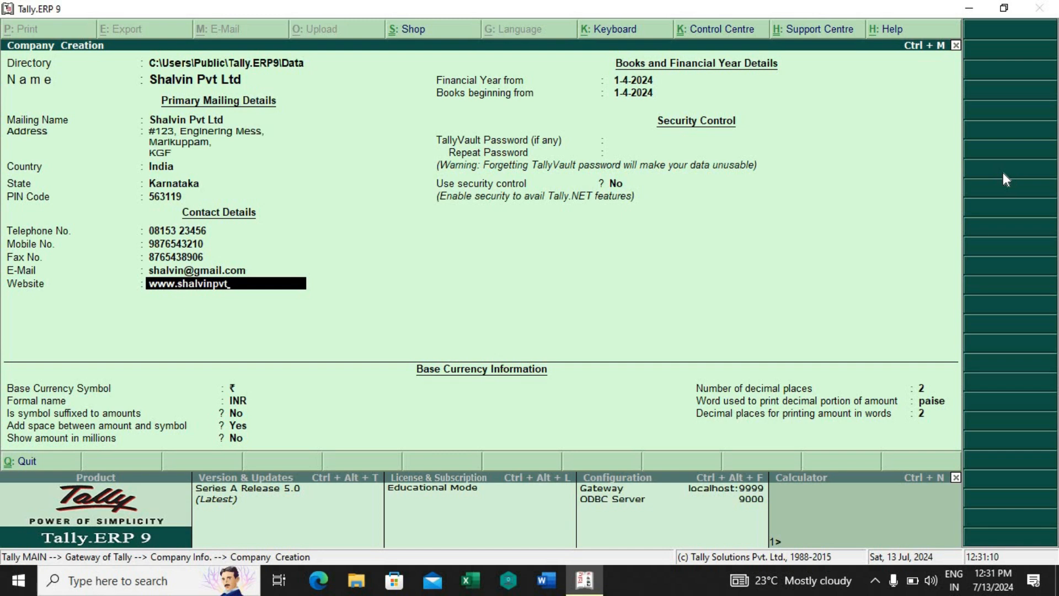
pyautogui.write('ltd.com')
pyautogui.press('Return')
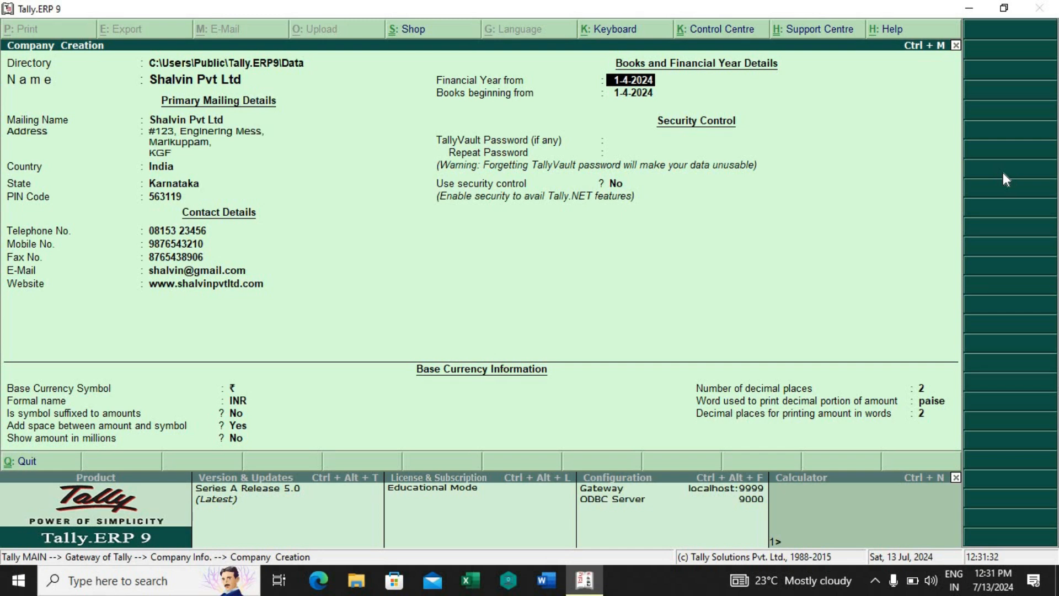
# Step: Set the financial year start and books beginning date to 1-4-2024, and leave the TallyVault password blank
pyautogui.press('BackSpace')
pyautogui.press('BackSpace')
pyautogui.press('BackSpace')
pyautogui.press('BackSpace')
pyautogui.write('2024')
pyautogui.press('Return')
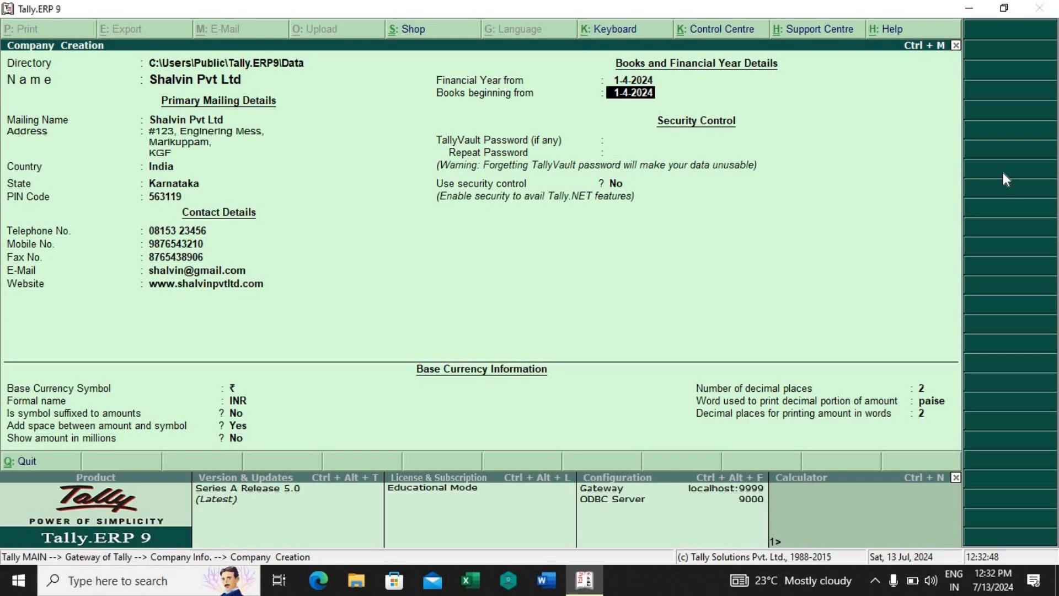
pyautogui.press('Return')
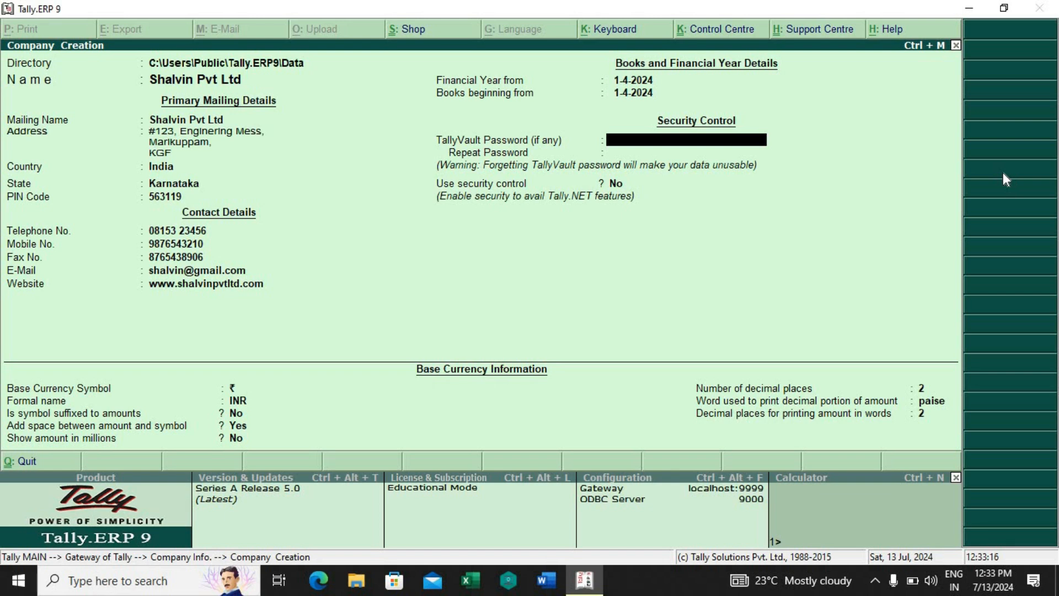
pyautogui.press('Return')
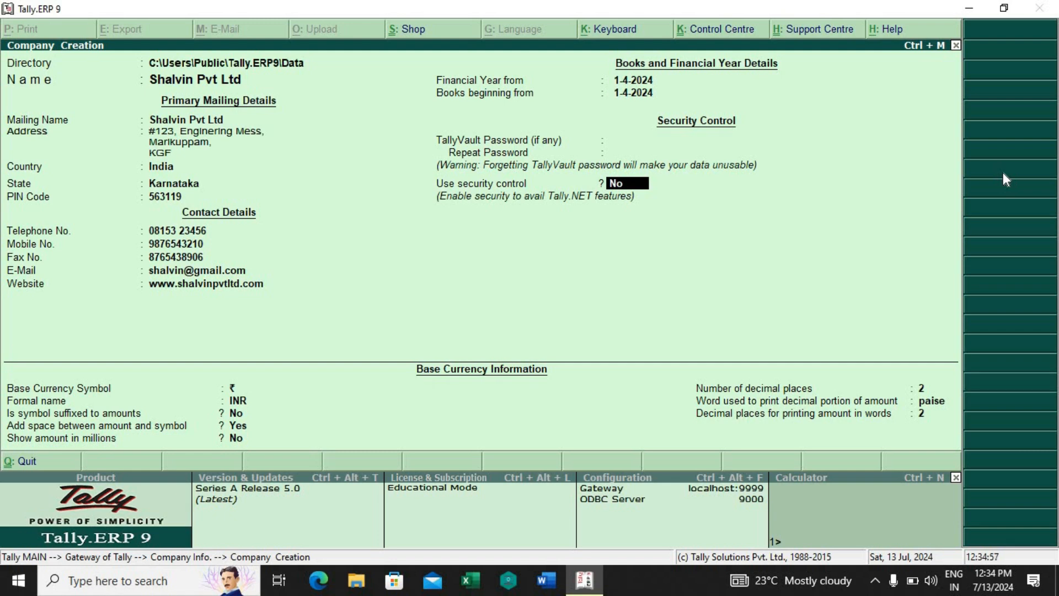
# Step: Enable security control for the company and enter the administrator's name
pyautogui.write('y')
pyautogui.press('Return')
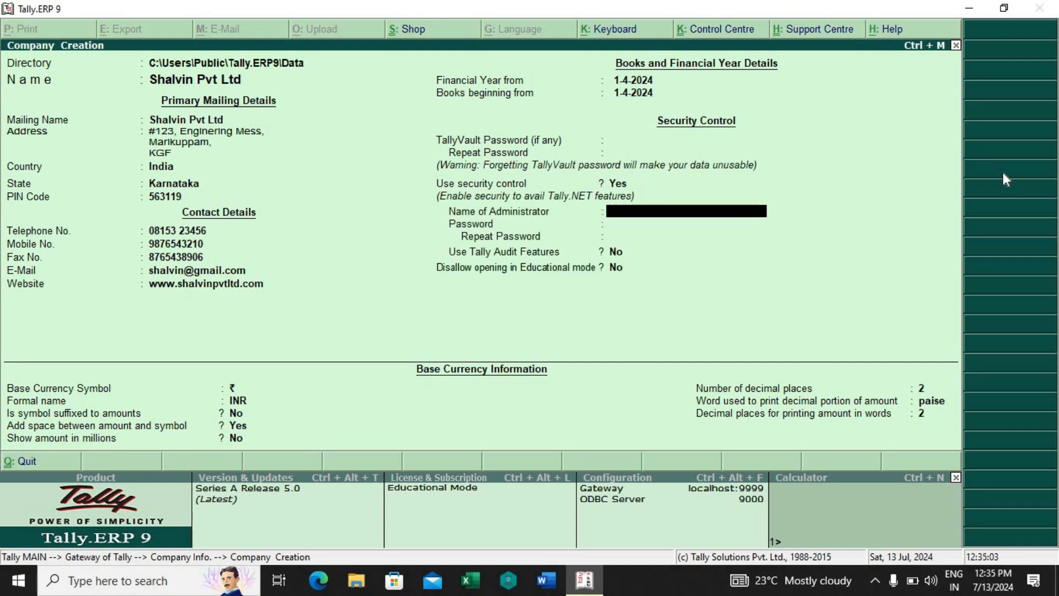
pyautogui.write('Shalvin')
pyautogui.press('Return')
# Step: Enter and repeat the administrator password, keeping Tally Audit Features and Disallow opening in Educational mode at No
pyautogui.write('*****')
pyautogui.press('Return')
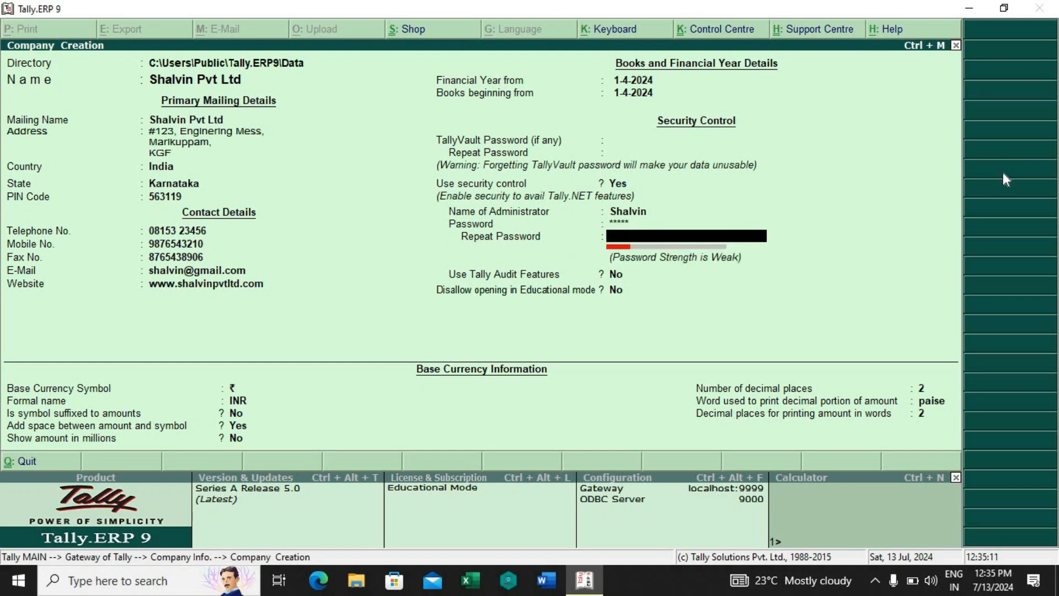
pyautogui.write('****')
pyautogui.press('Return')
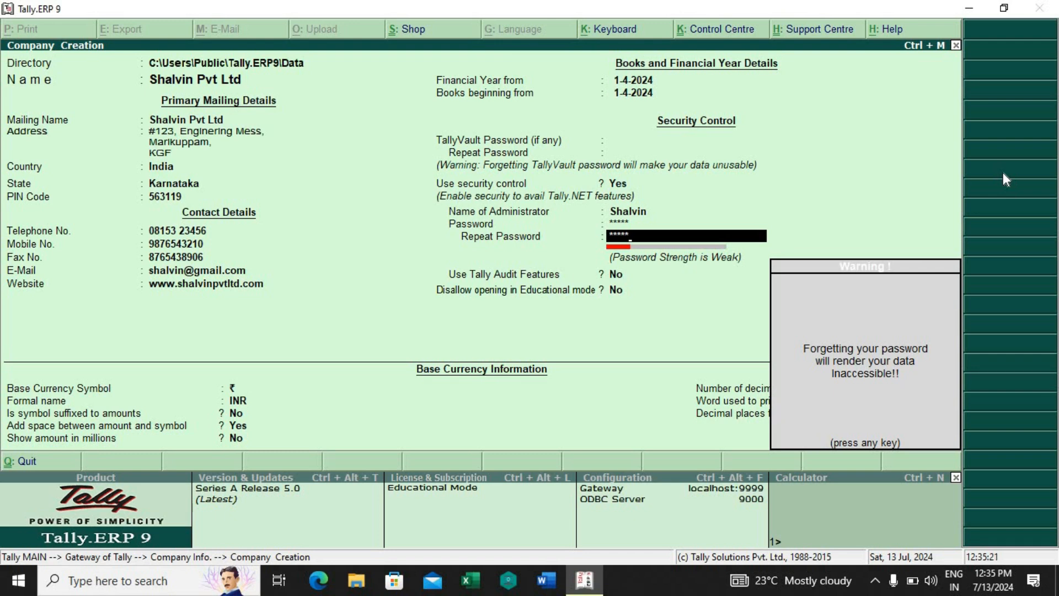
pyautogui.press('Return')
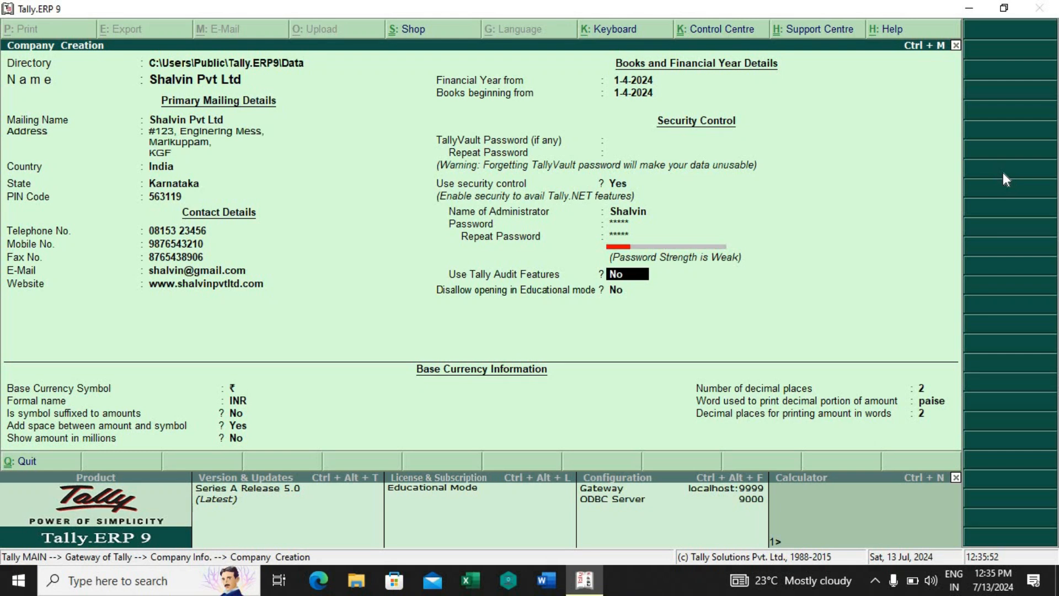
pyautogui.press('Return')
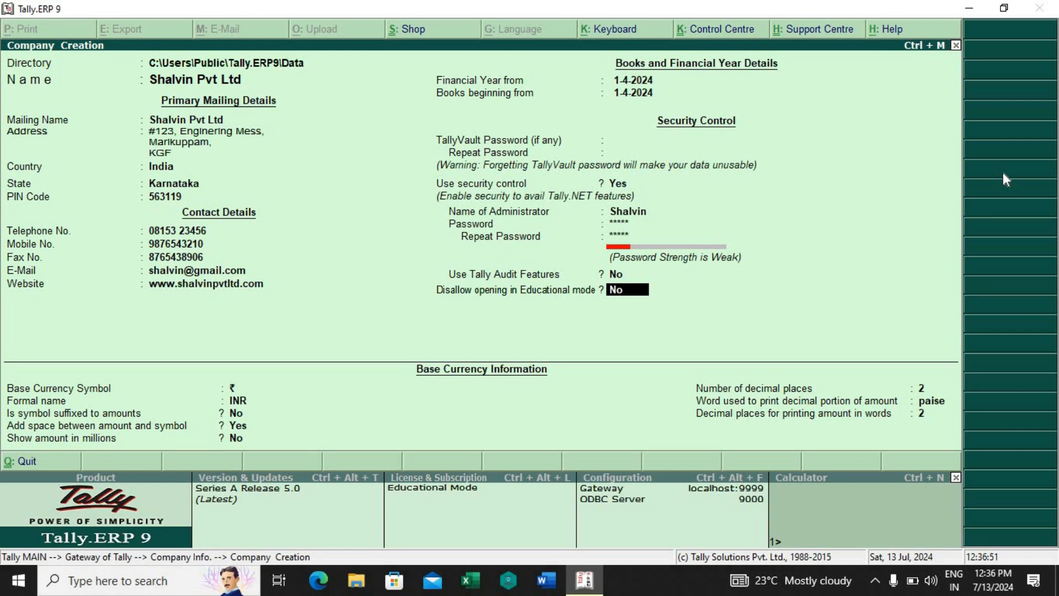
pyautogui.press('Return')
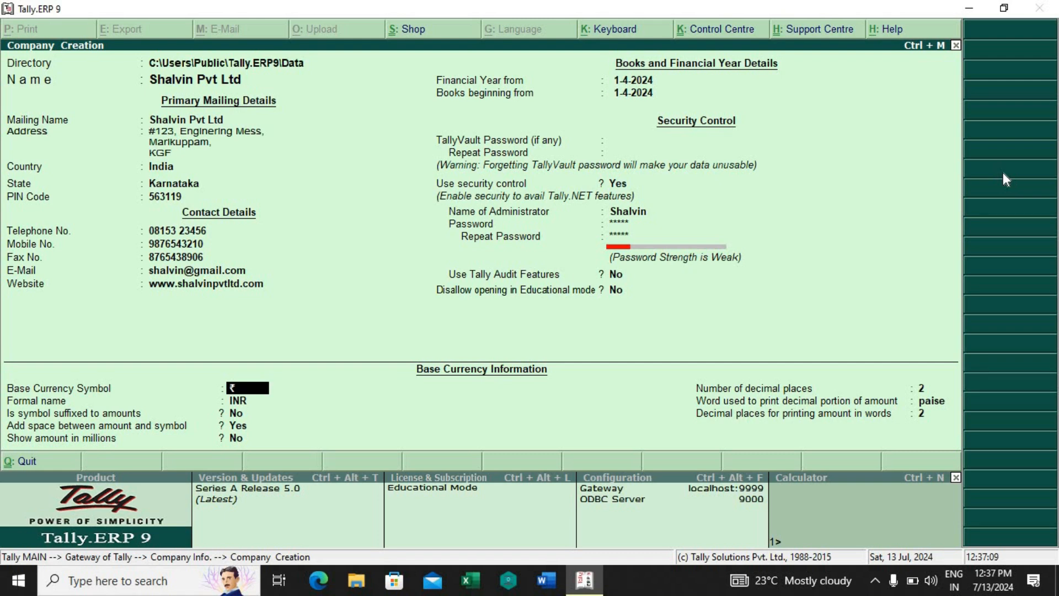
# Step: Keep the default base currency details (₹, INR, 2 decimal places, paise) and accept the company creation
pyautogui.press('Return')
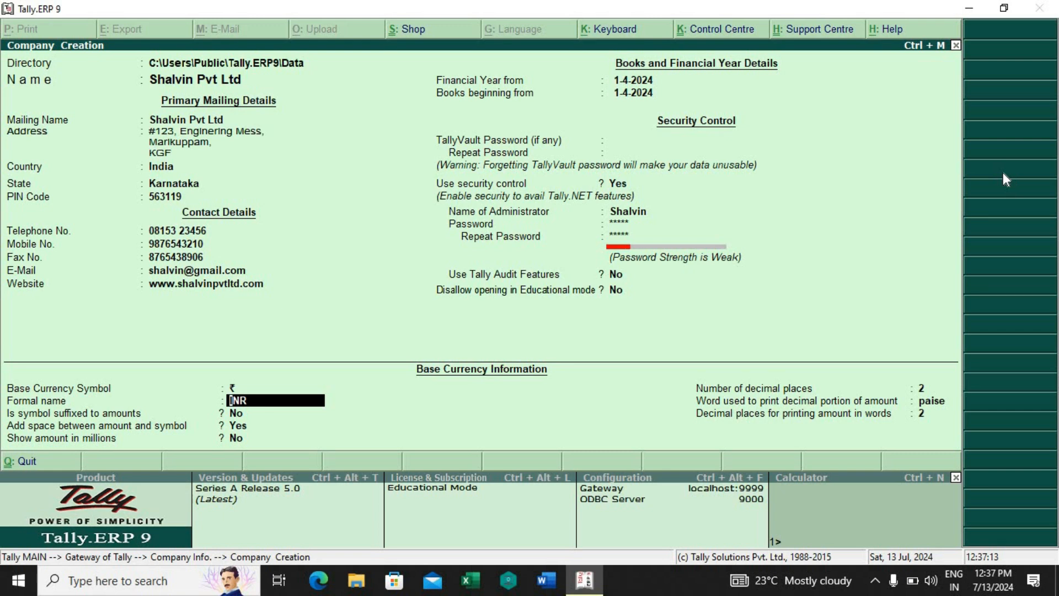
pyautogui.press('Return')
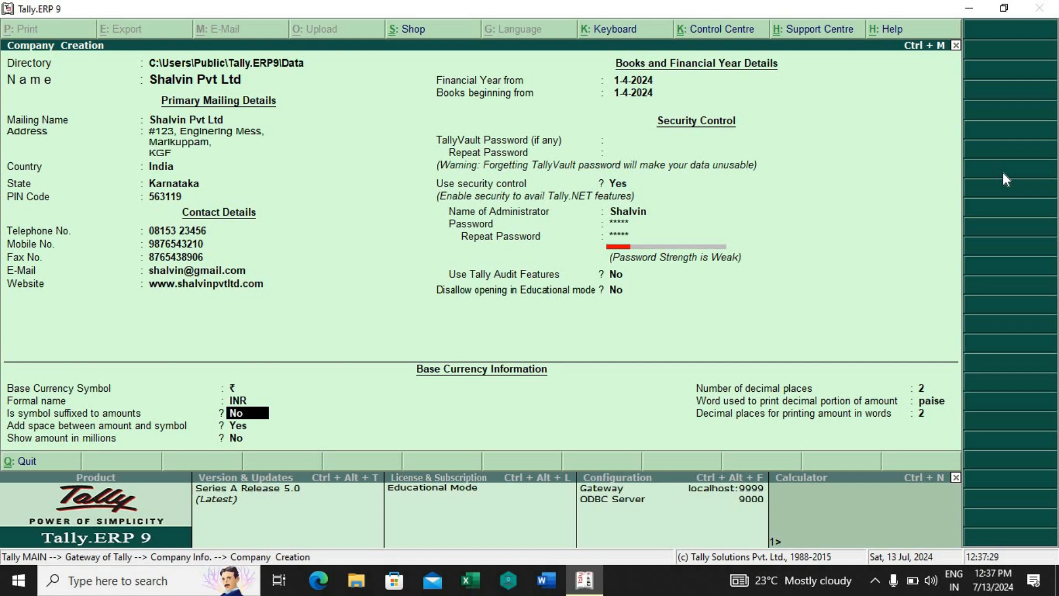
pyautogui.press('Return')
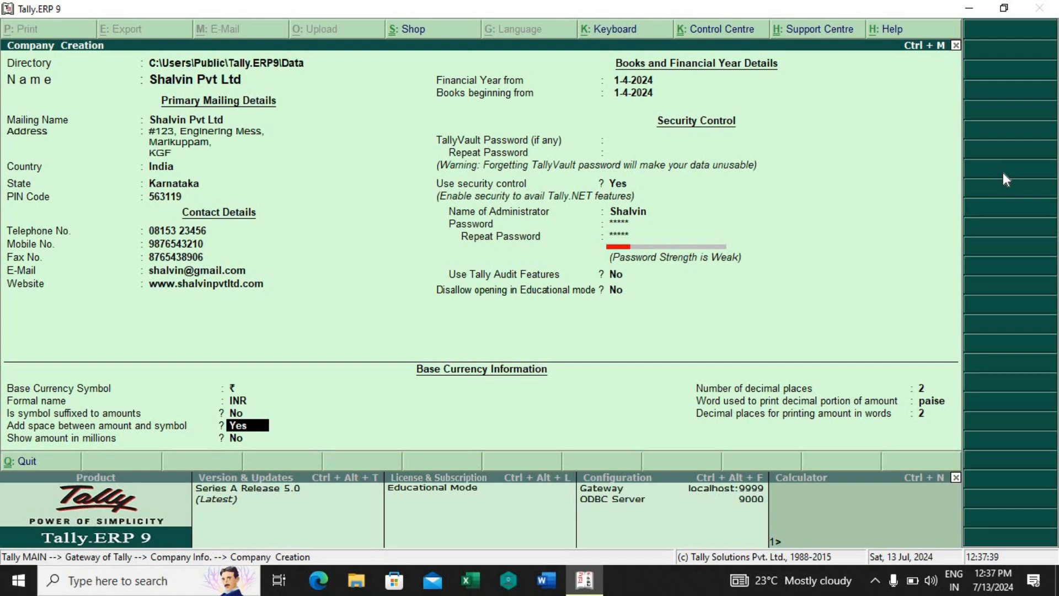
pyautogui.press('Return')
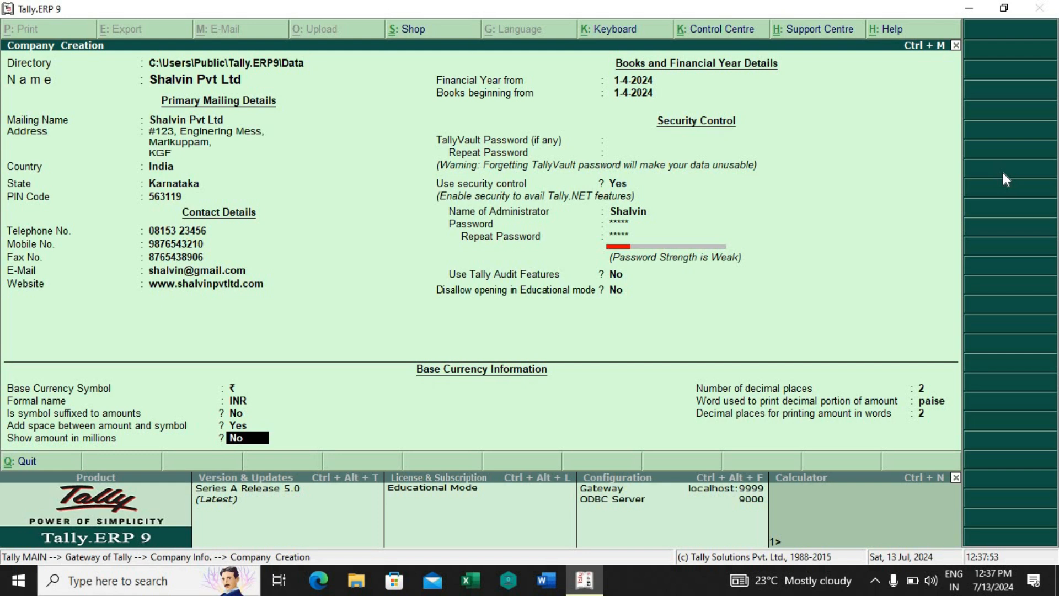
pyautogui.press('Return')
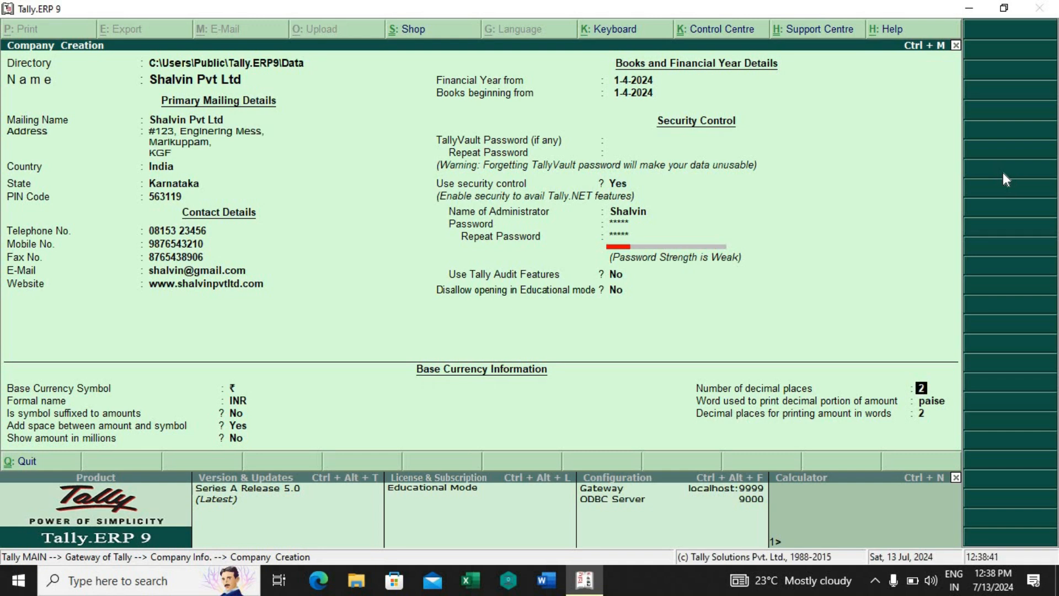
pyautogui.press('Return')
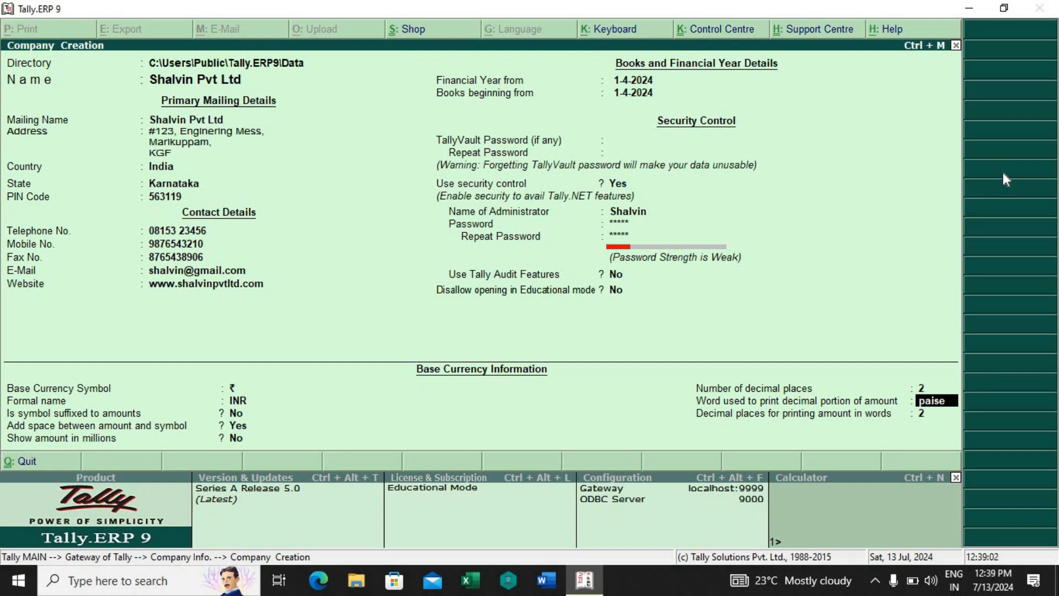
pyautogui.press('Return')
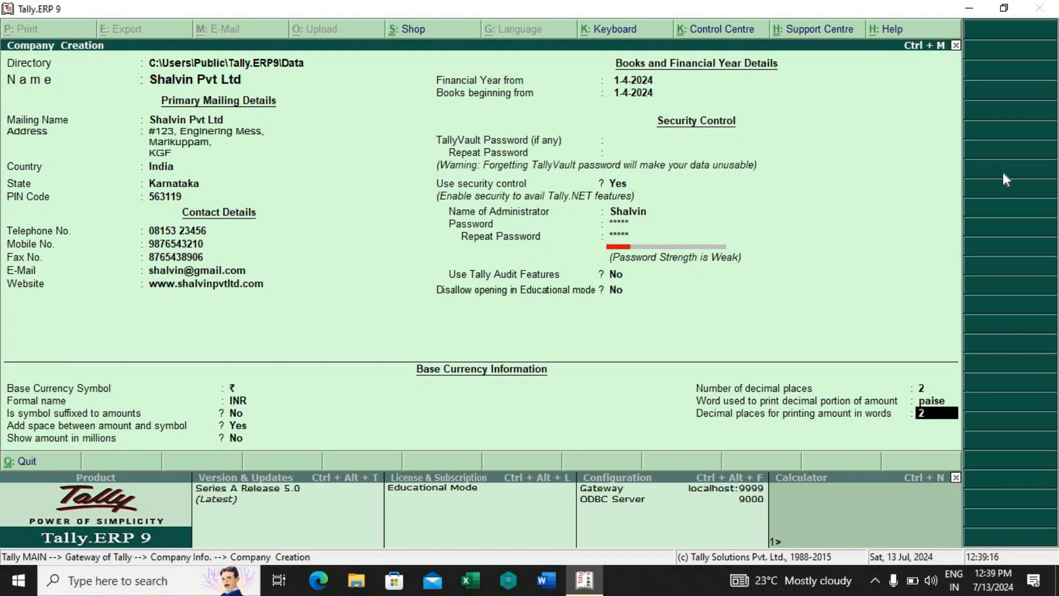
pyautogui.press('Return')
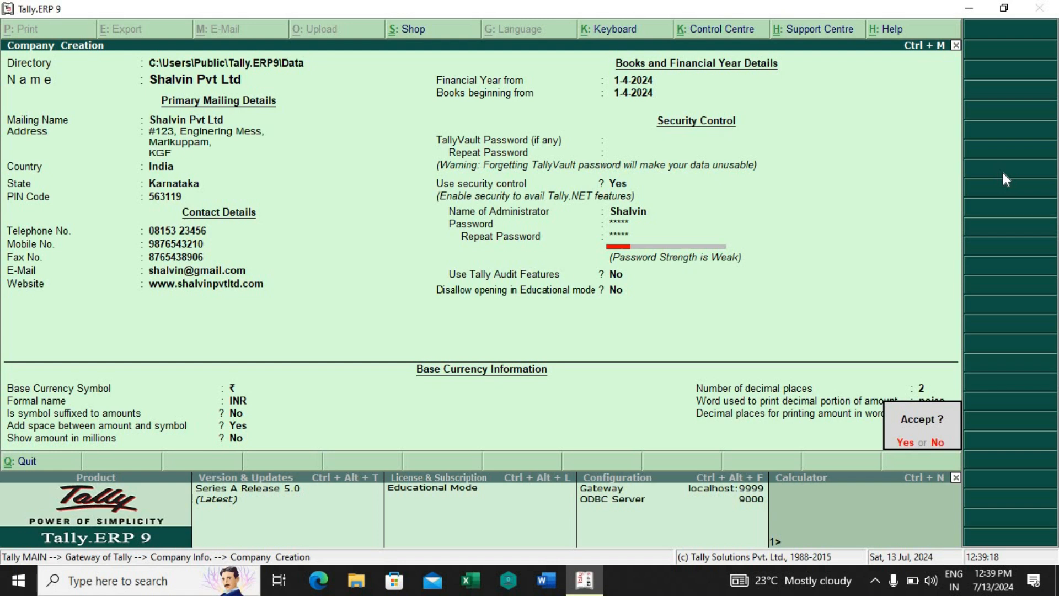
pyautogui.press('y')
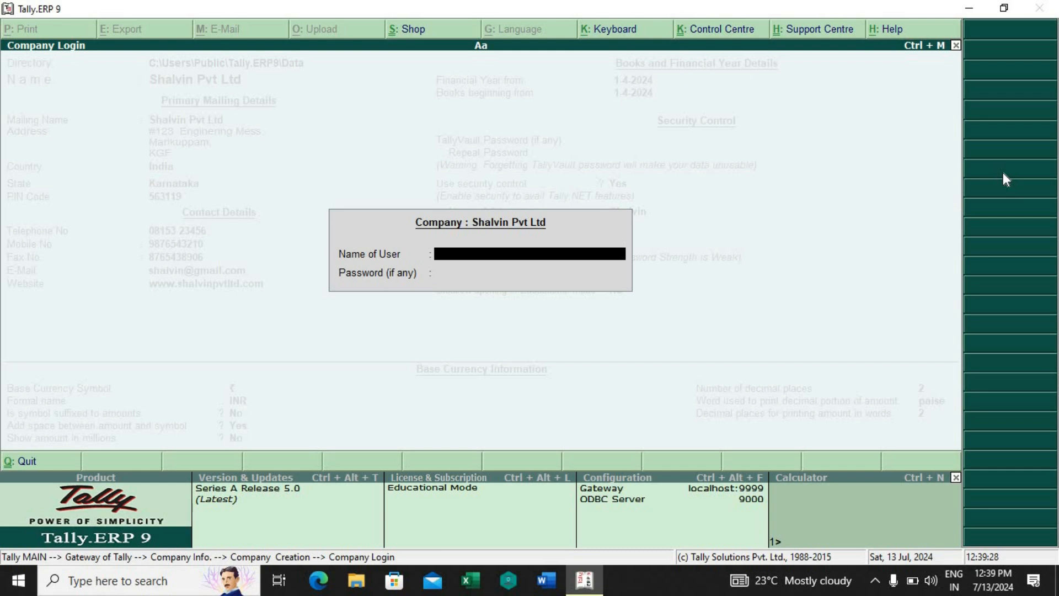
# Step: Log in to the new Shalvin Pvt Ltd company with the administrator's user name and password
pyautogui.write('shalvin')
pyautogui.press('Return')
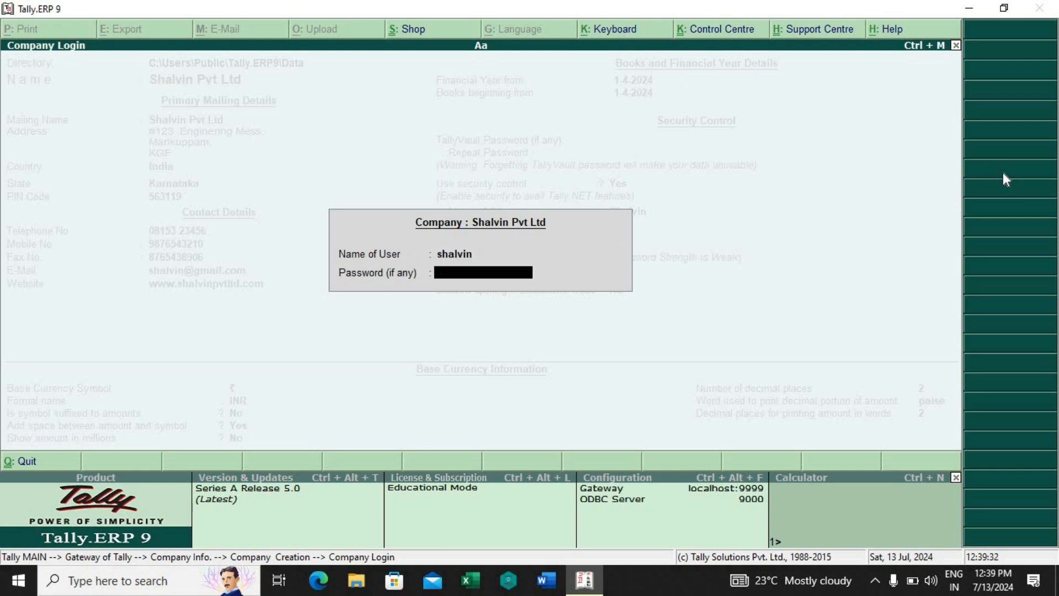
pyautogui.write('****')
pyautogui.press('Return')
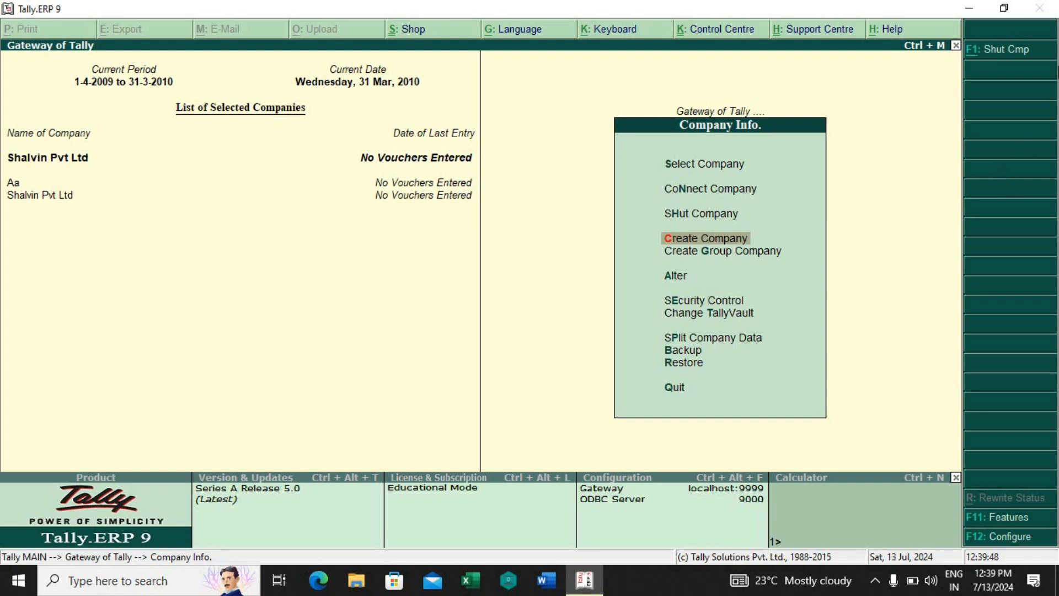
# Step: Shut Shalvin Pvt Ltd and select it again from the list of companies, choosing the 10003 entry
pyautogui.click(999, 50)
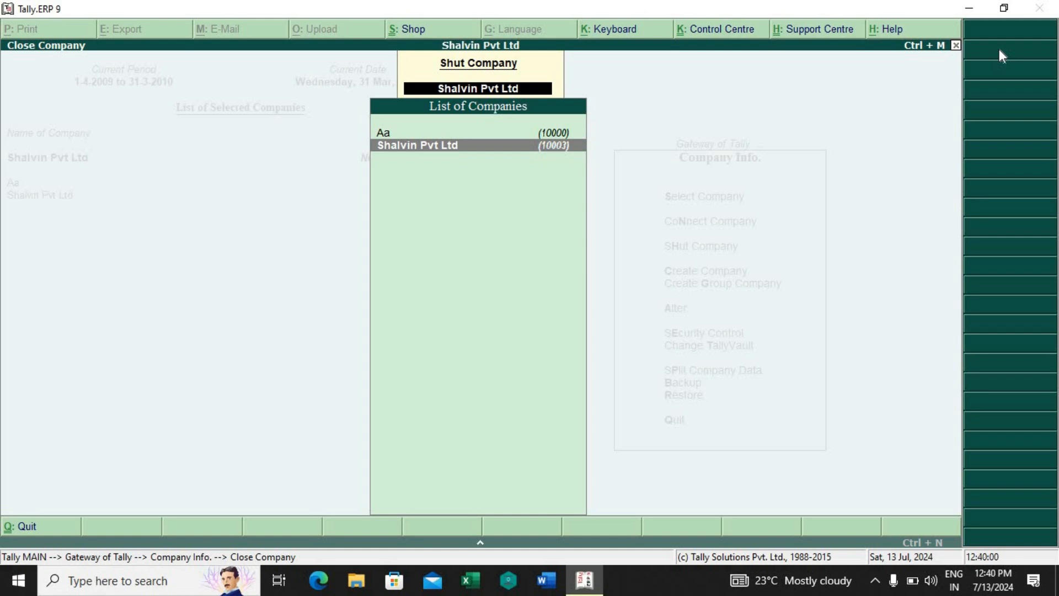
pyautogui.press('Return')
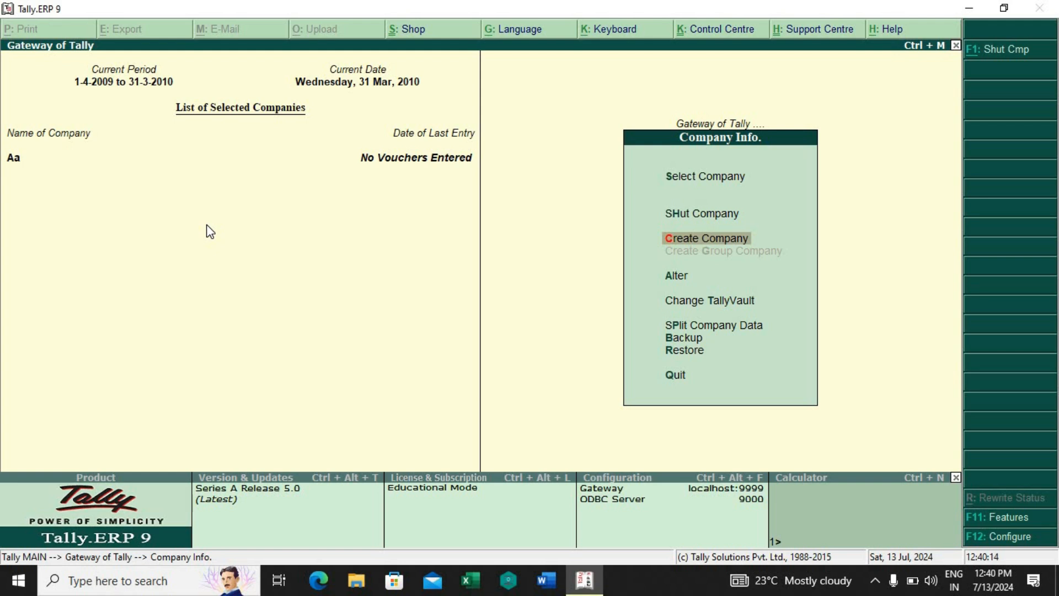
pyautogui.press('Return')
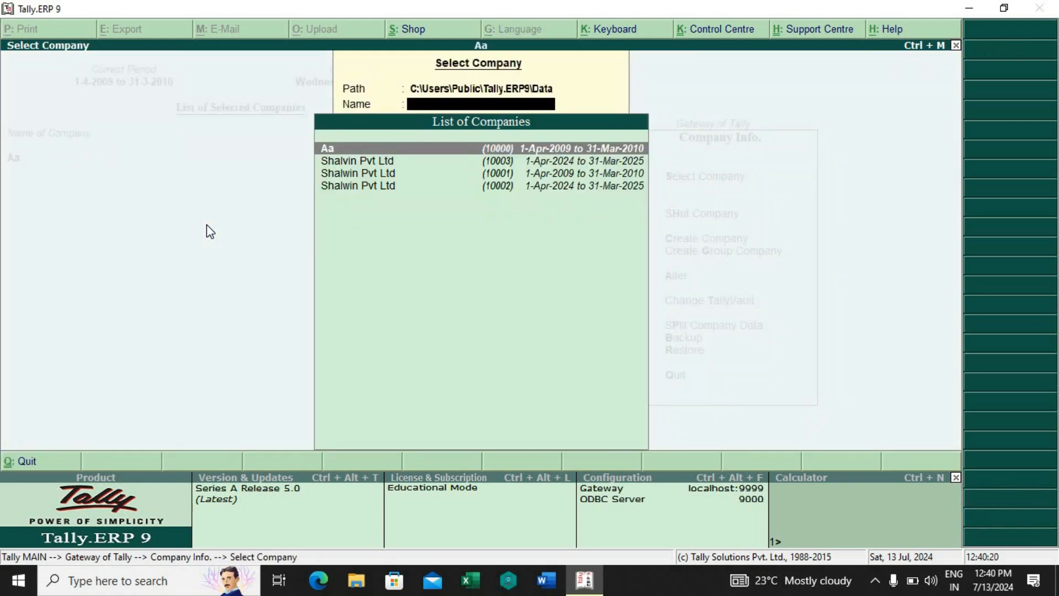
pyautogui.press('Down')
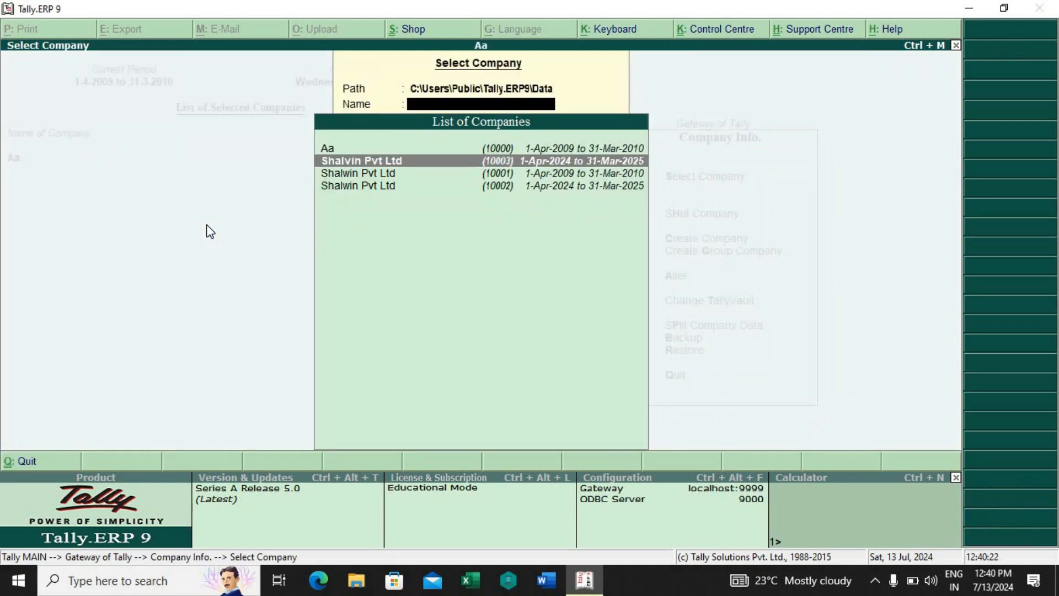
pyautogui.press('Return')
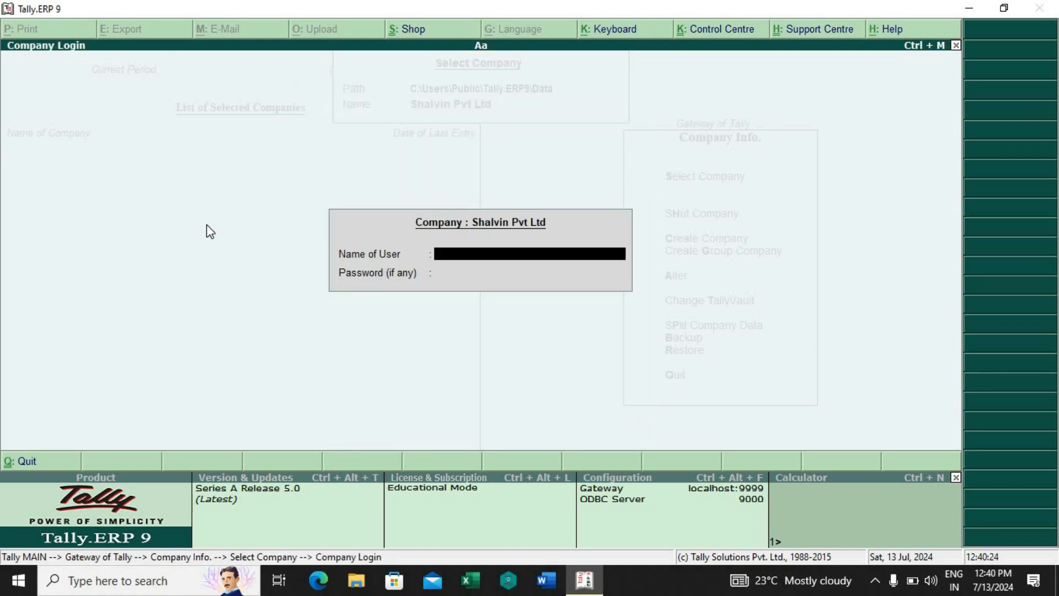
# Step: Enter the administrator's user name and password to log back in to the reselected company
pyautogui.write('shalvin')
pyautogui.press('Return')
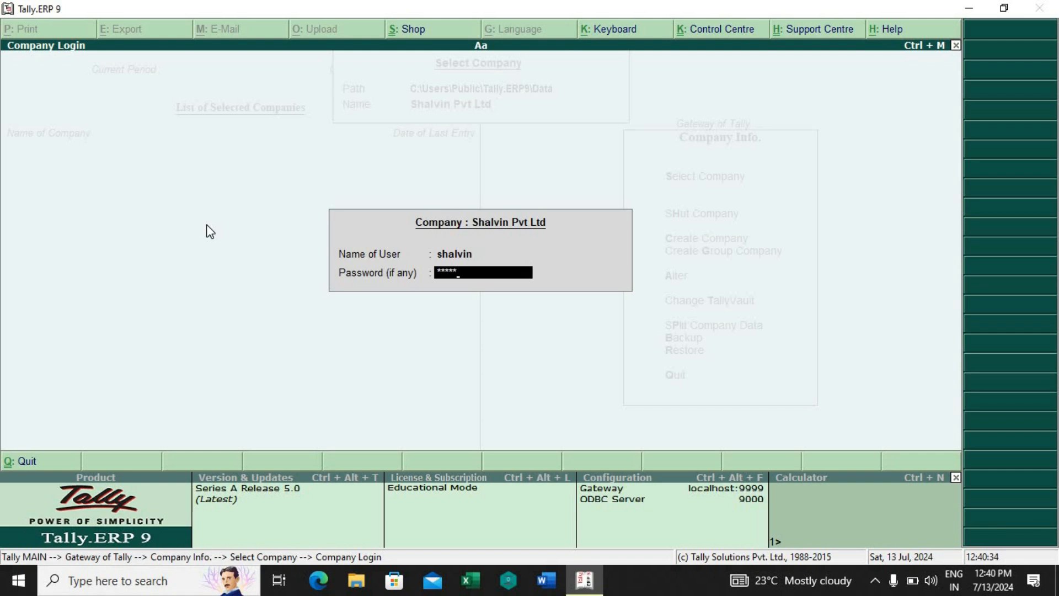
pyautogui.press('Return')
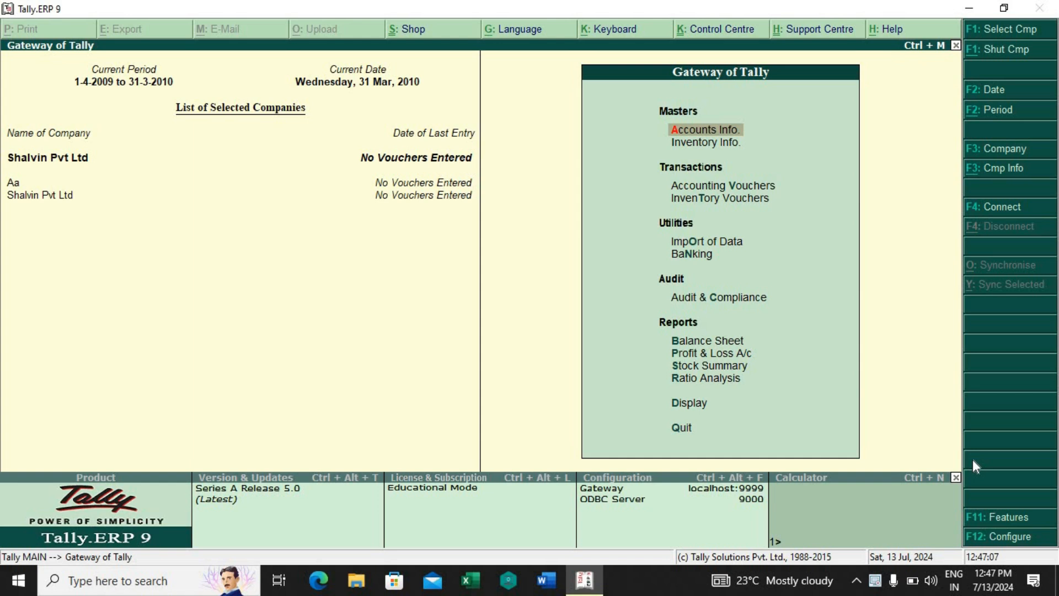
# Step: Open the Shalvin Pvt Ltd company for alteration from Company Info
pyautogui.hotkey('alt', 'F3')
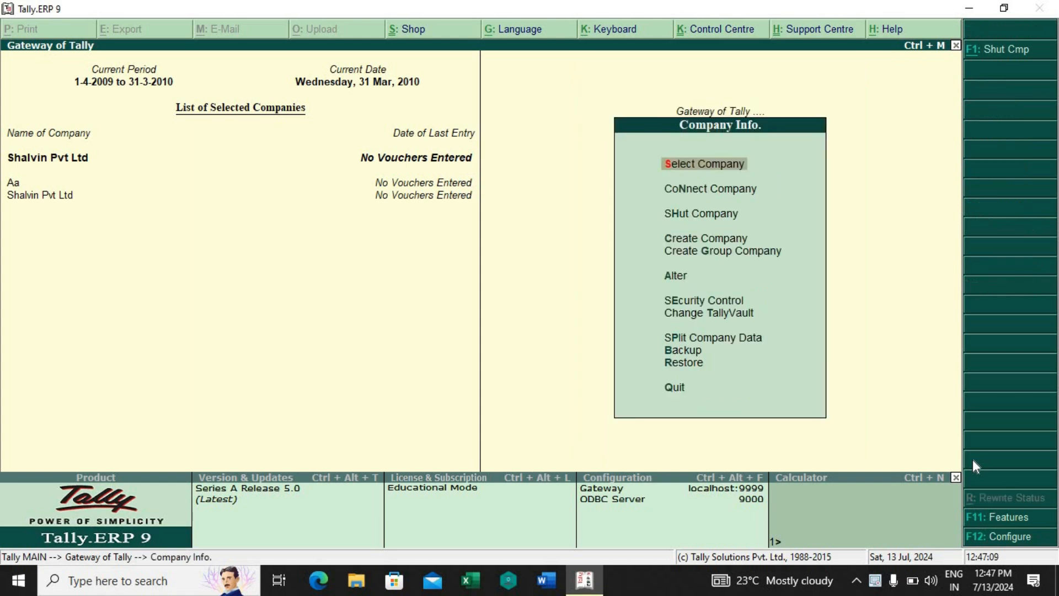
pyautogui.press('Down')
pyautogui.press('Down')
pyautogui.press('Down')
pyautogui.press('Down')
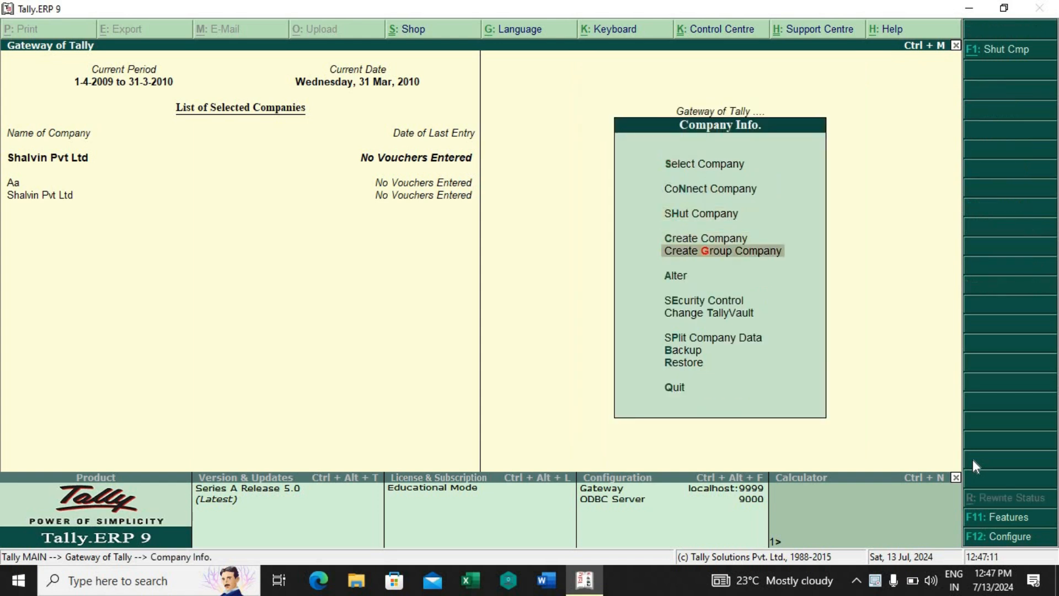
pyautogui.press('Down')
pyautogui.press('Return')
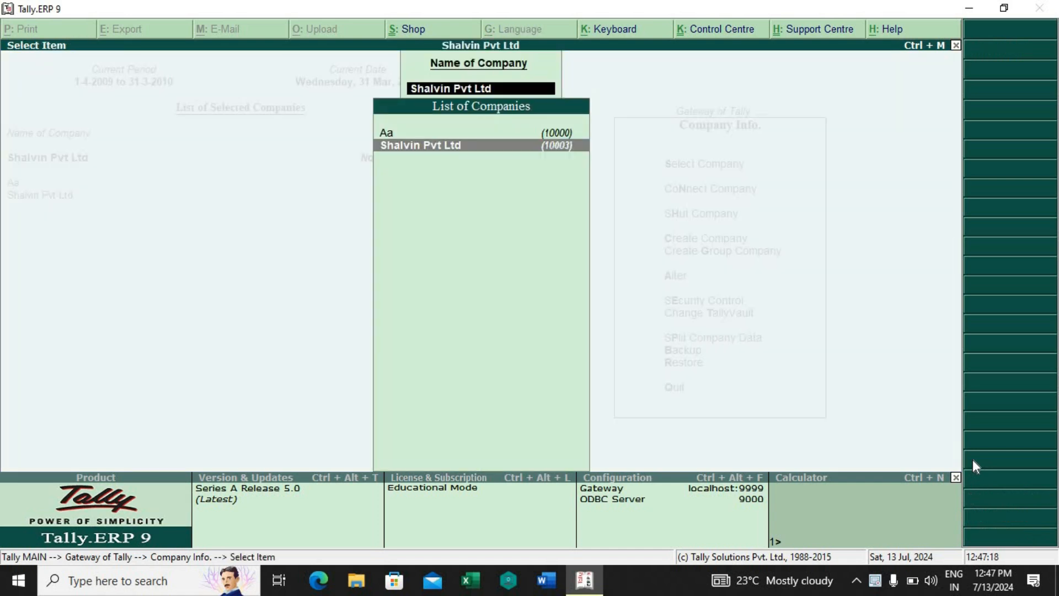
pyautogui.press('Return')
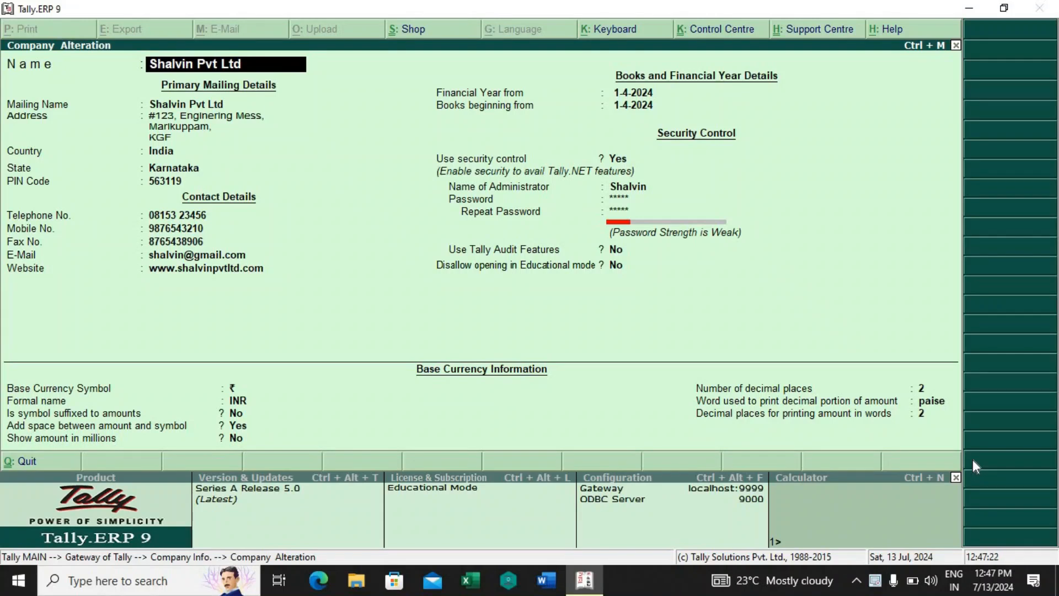
# Step: Replace the company's mobile number in the contact details with a new one
pyautogui.press('Return')
pyautogui.press('Return')
pyautogui.press('Return')
pyautogui.press('Return')
pyautogui.press('Return')
pyautogui.press('Return')
pyautogui.press('Return')
pyautogui.press('Return')
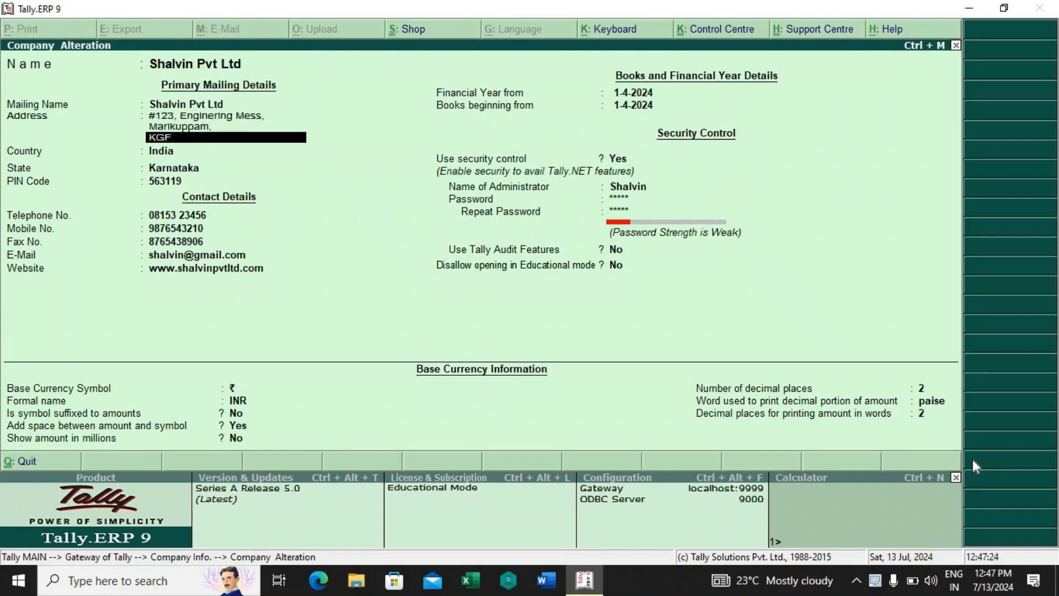
pyautogui.press('Return')
pyautogui.press('Return')
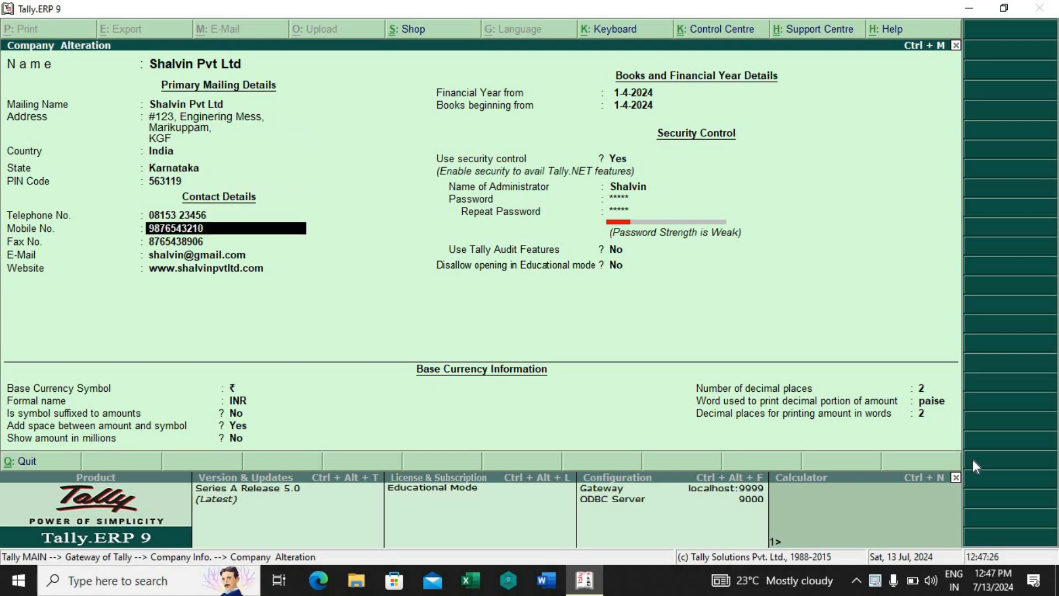
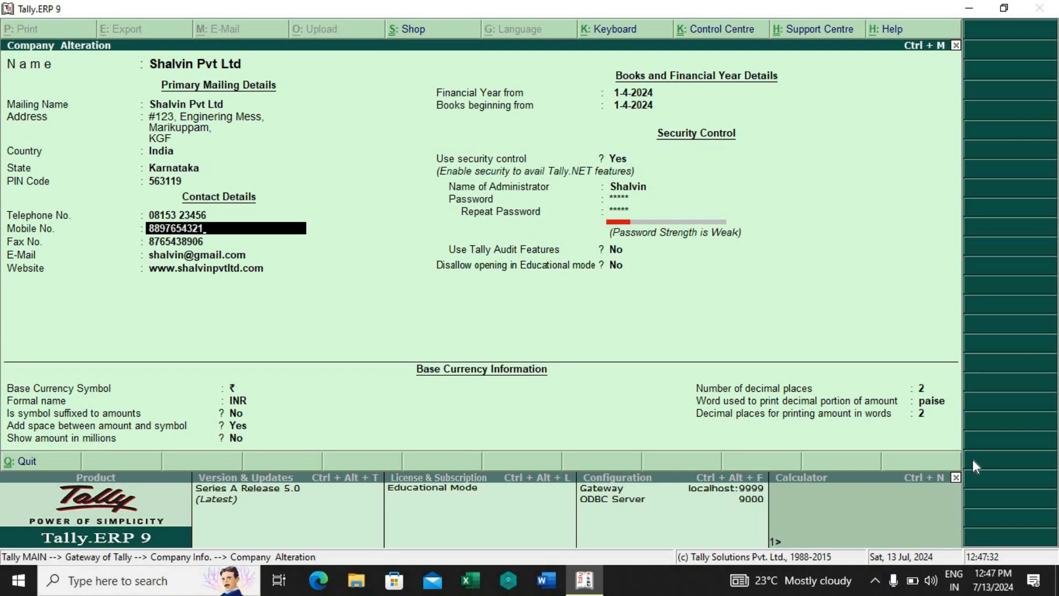
# Step: Keep the remaining contact, financial year, security and currency details as they are and save the company alteration
pyautogui.press('Return')
pyautogui.press('Return')
pyautogui.press('Return')
pyautogui.press('Return')
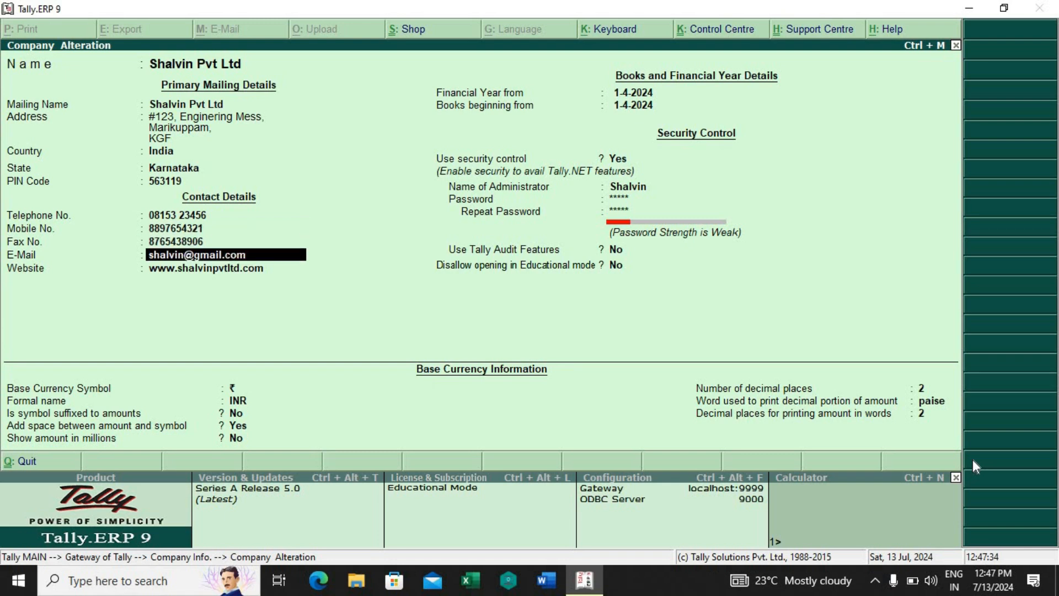
pyautogui.press('Return')
pyautogui.press('Return')
pyautogui.press('Return')
pyautogui.press('Return')
pyautogui.press('Return')
pyautogui.press('Return')
pyautogui.press('Return')
pyautogui.press('Return')
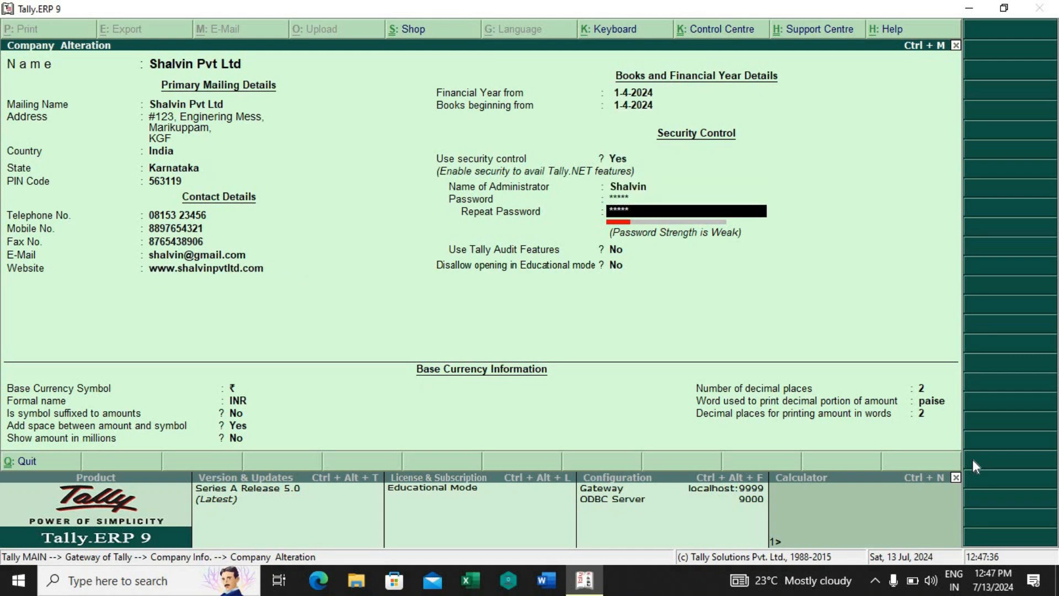
pyautogui.press('Return')
pyautogui.press('Return')
pyautogui.press('Return')
pyautogui.press('Return')
pyautogui.press('Return')
pyautogui.press('Return')
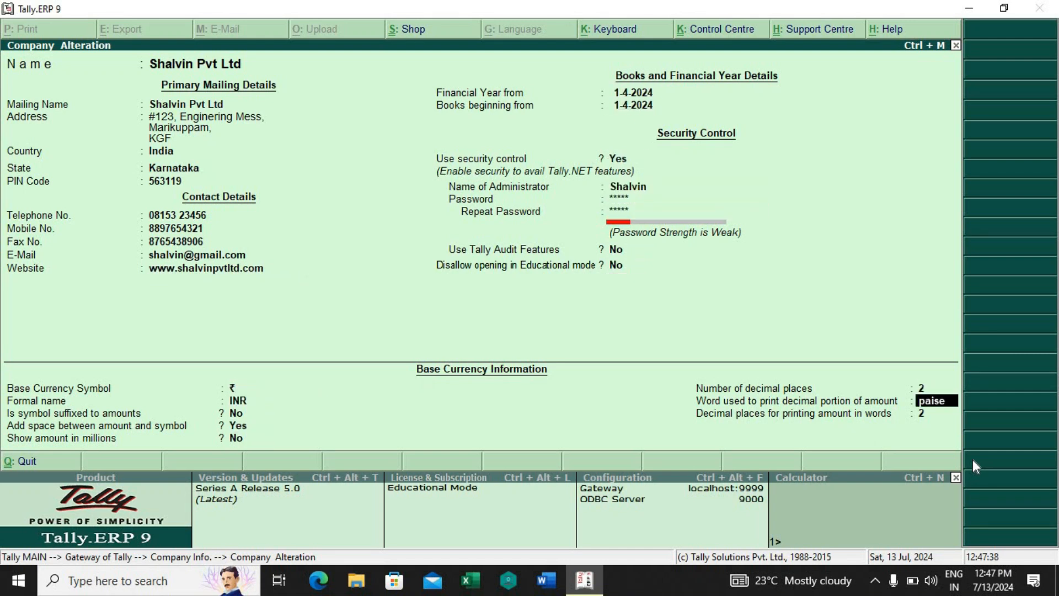
pyautogui.press('Return')
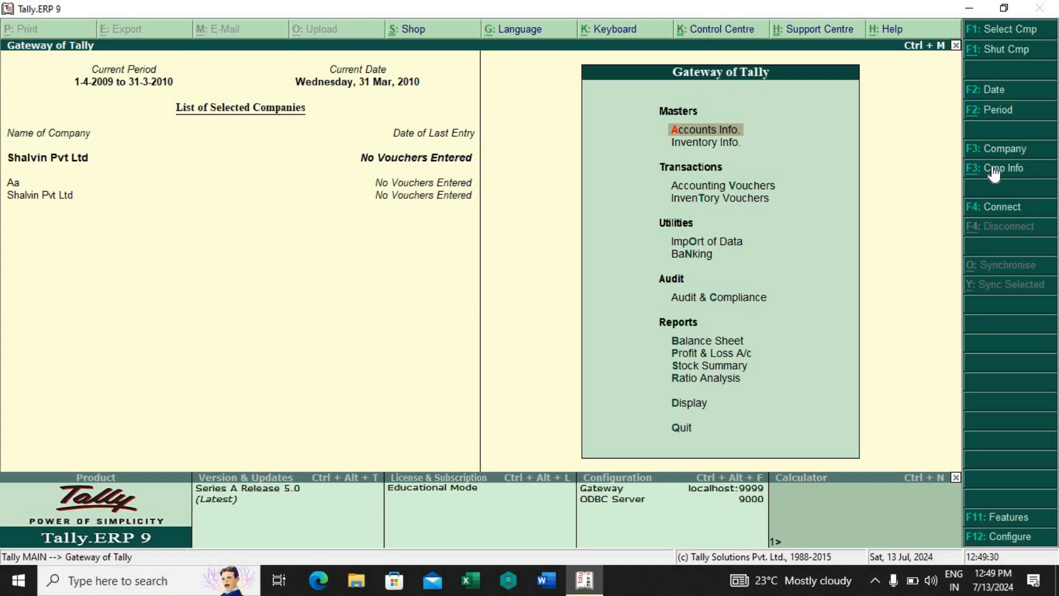
# Step: Open the Shalvin Pvt Ltd company for alteration from Company Info and delete the company, confirming the deletion
pyautogui.click(993, 168)
pyautogui.press('Down')
pyautogui.press('Down')
pyautogui.press('Down')
pyautogui.press('Down')
pyautogui.press('Down')
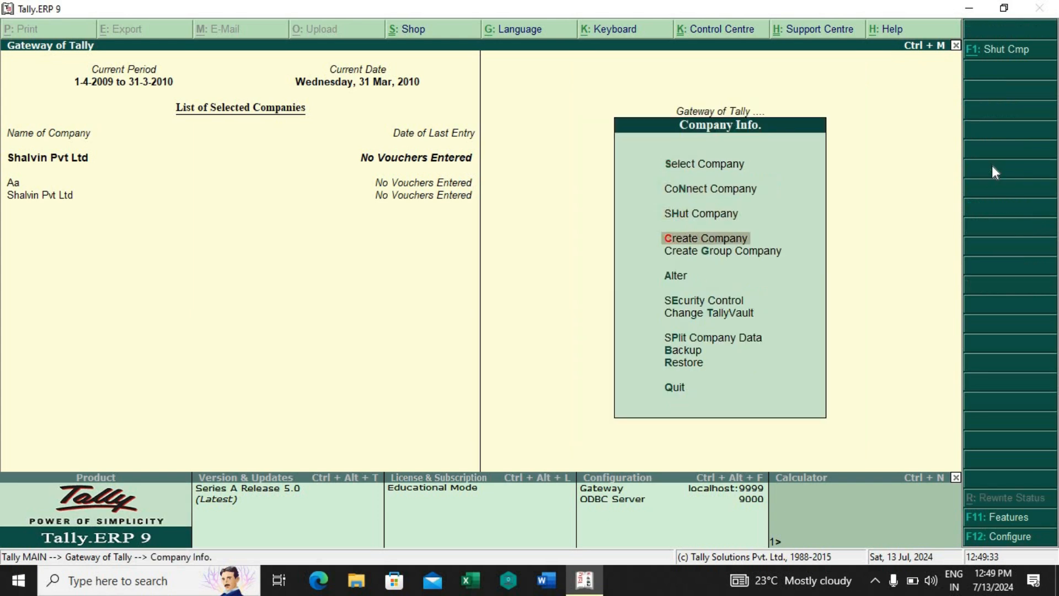
pyautogui.press('Return')
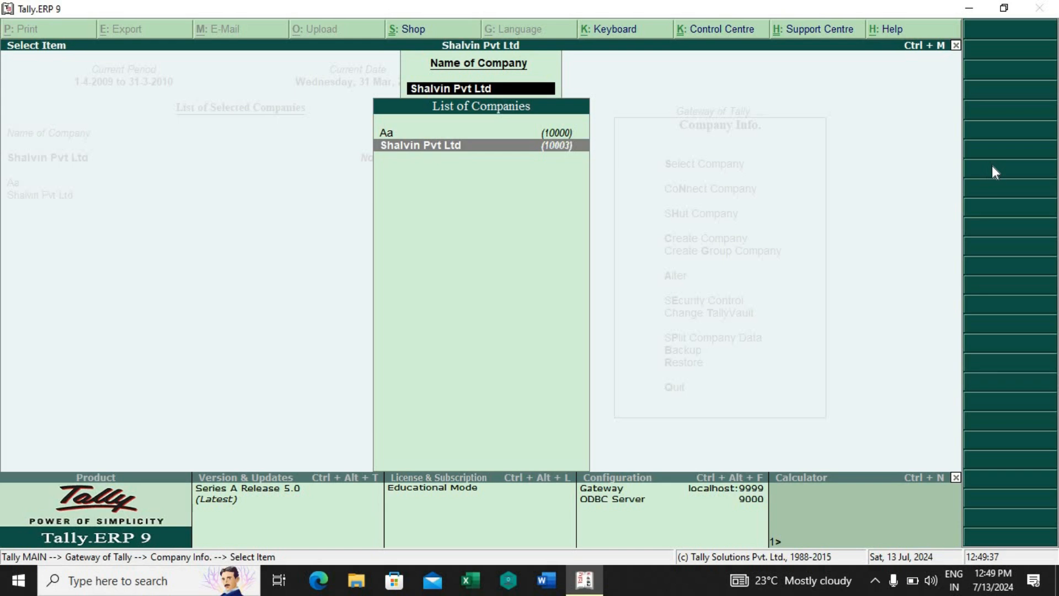
pyautogui.press('Return')
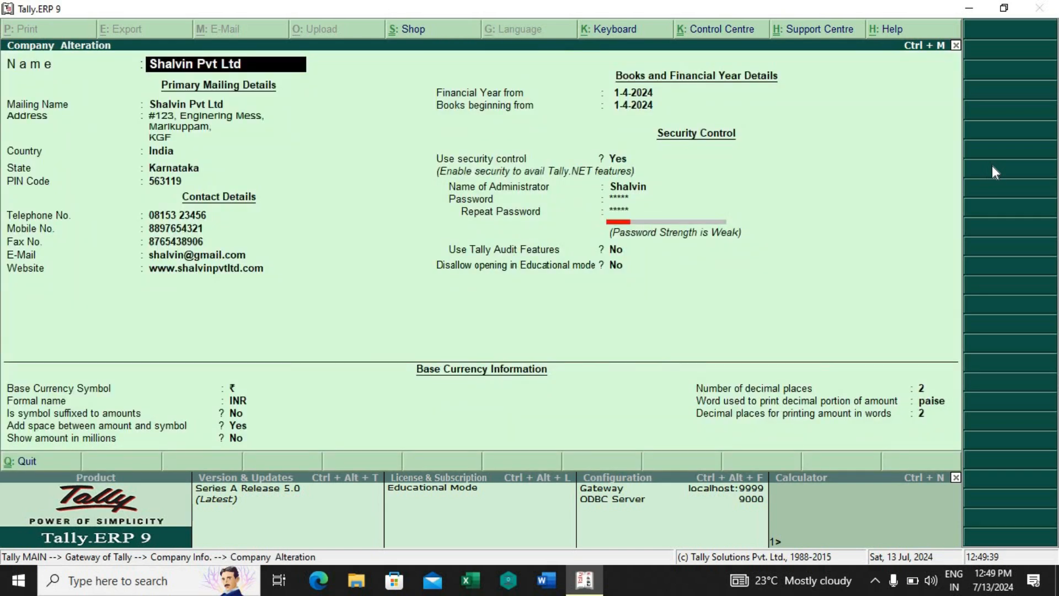
pyautogui.hotkey('alt', 'd')
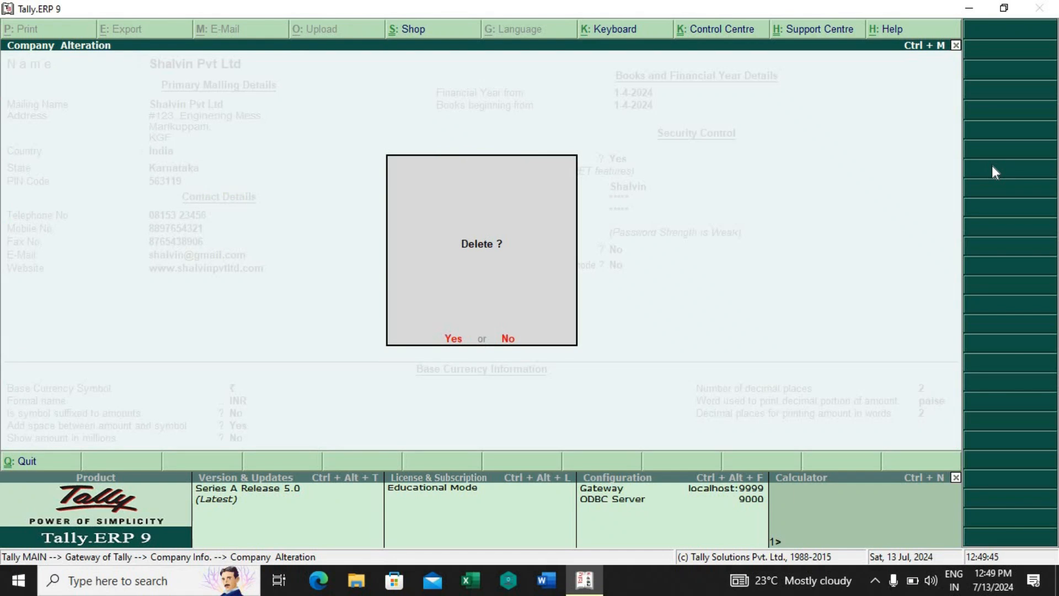
pyautogui.press('y')
pyautogui.press('y')
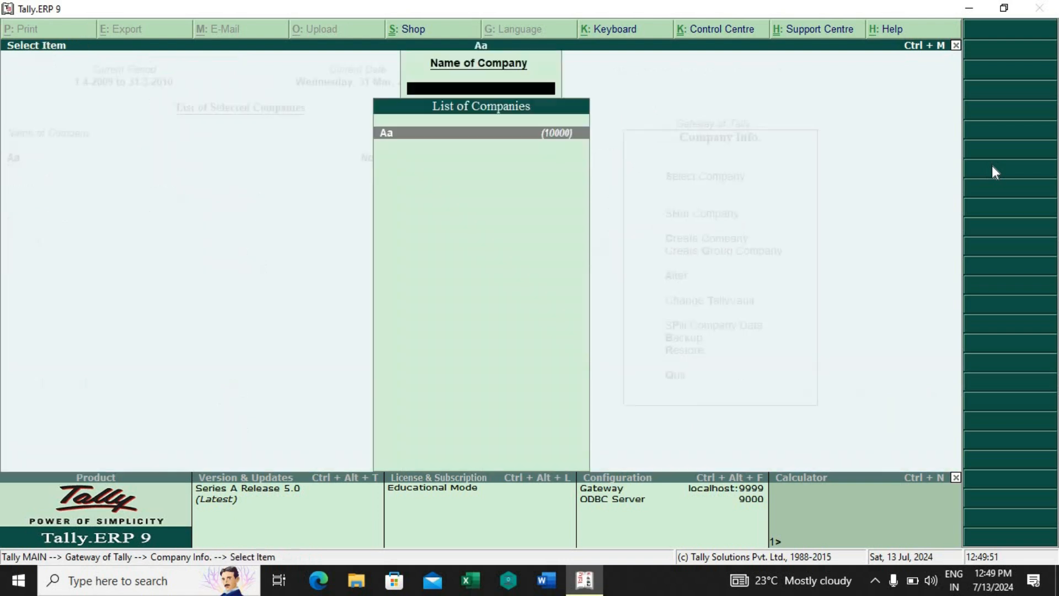